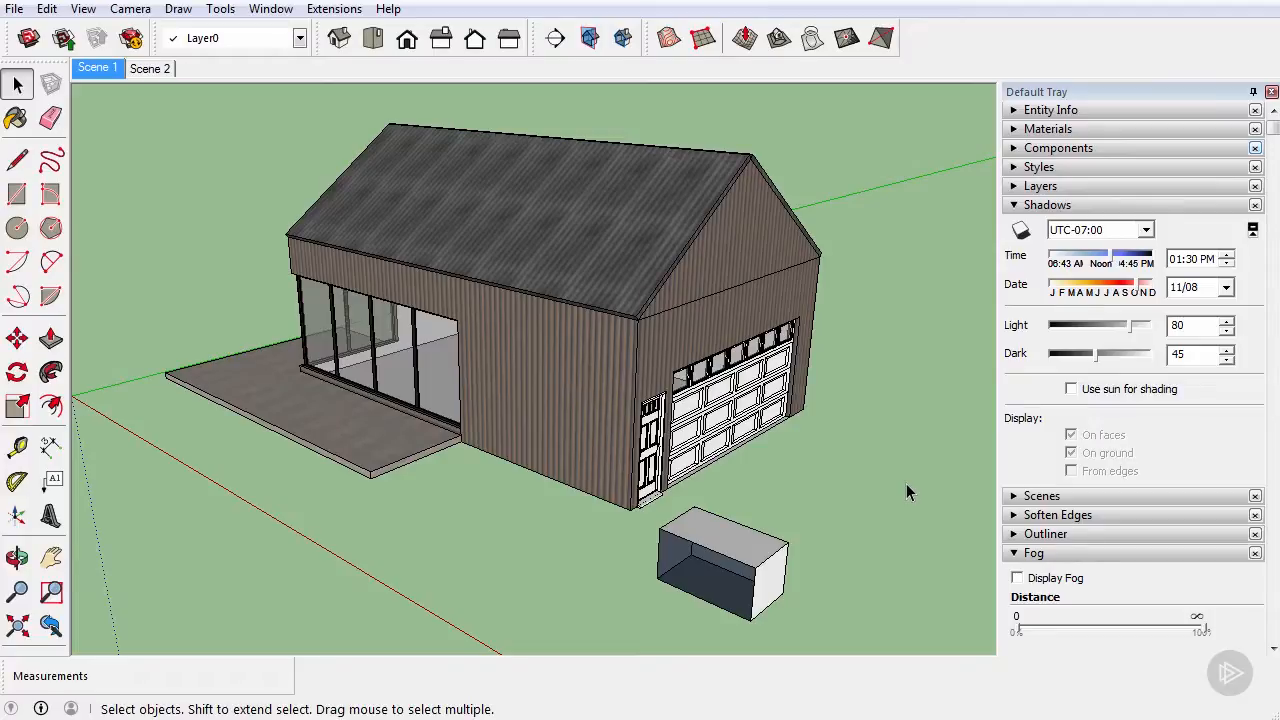
Step: Turn on the model's shadows and set their time to 01:34 PM and date to 09/24
{"action": "left_click", "coordinate": [1021, 230]}
{"action": "middle_click_drag", "start_coordinate": [808, 314], "coordinate": [658, 247]}
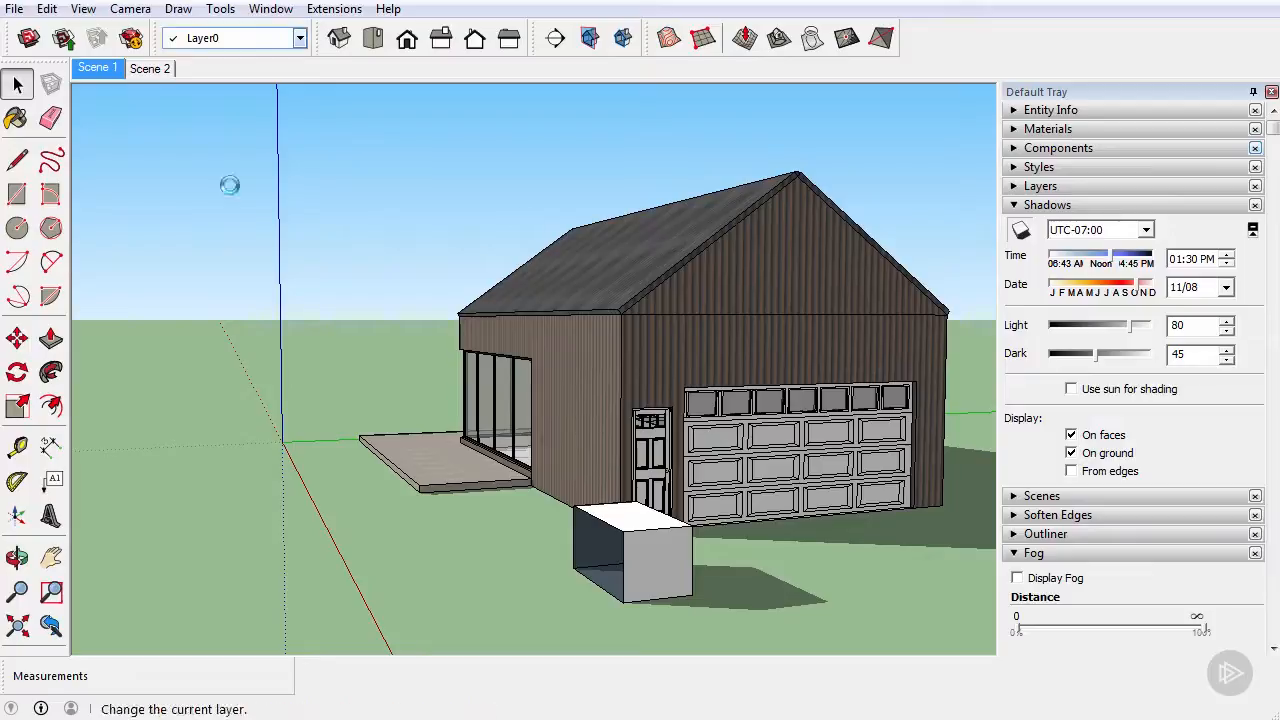
{"action": "middle_click_drag", "start_coordinate": [410, 190], "coordinate": [577, 352]}
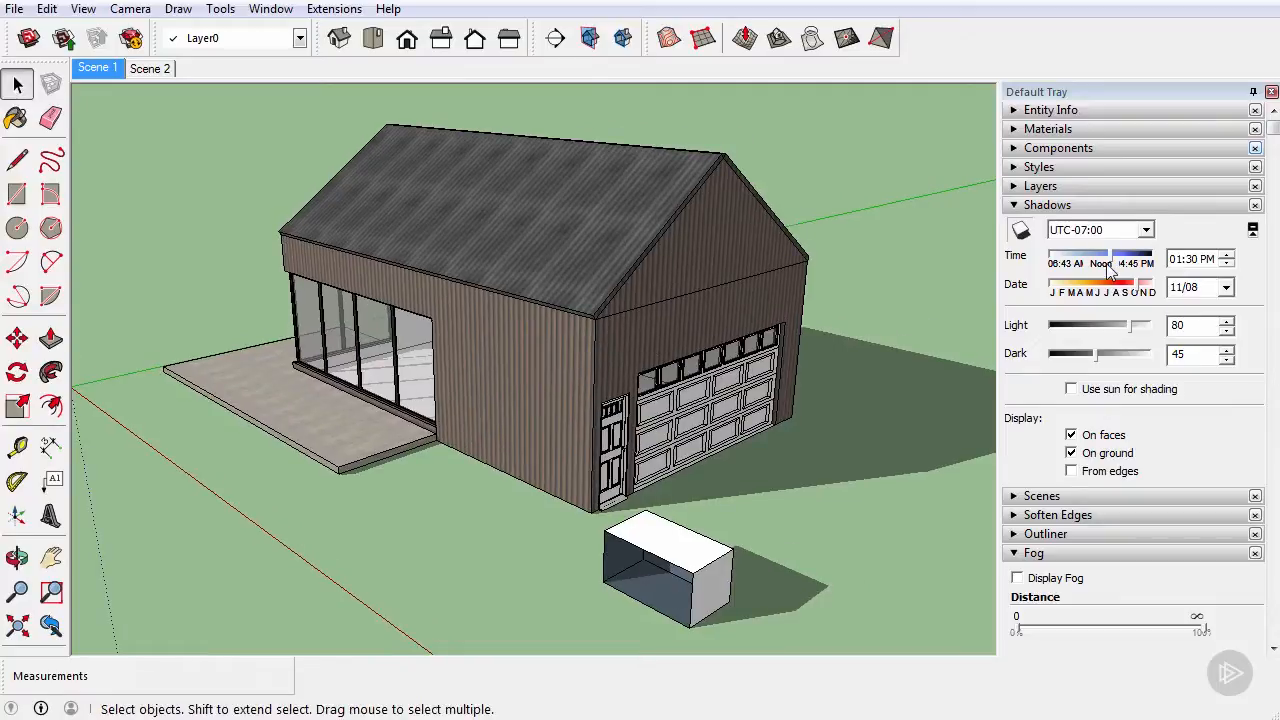
{"action": "middle_click_drag", "start_coordinate": [763, 288], "coordinate": [228, 119]}
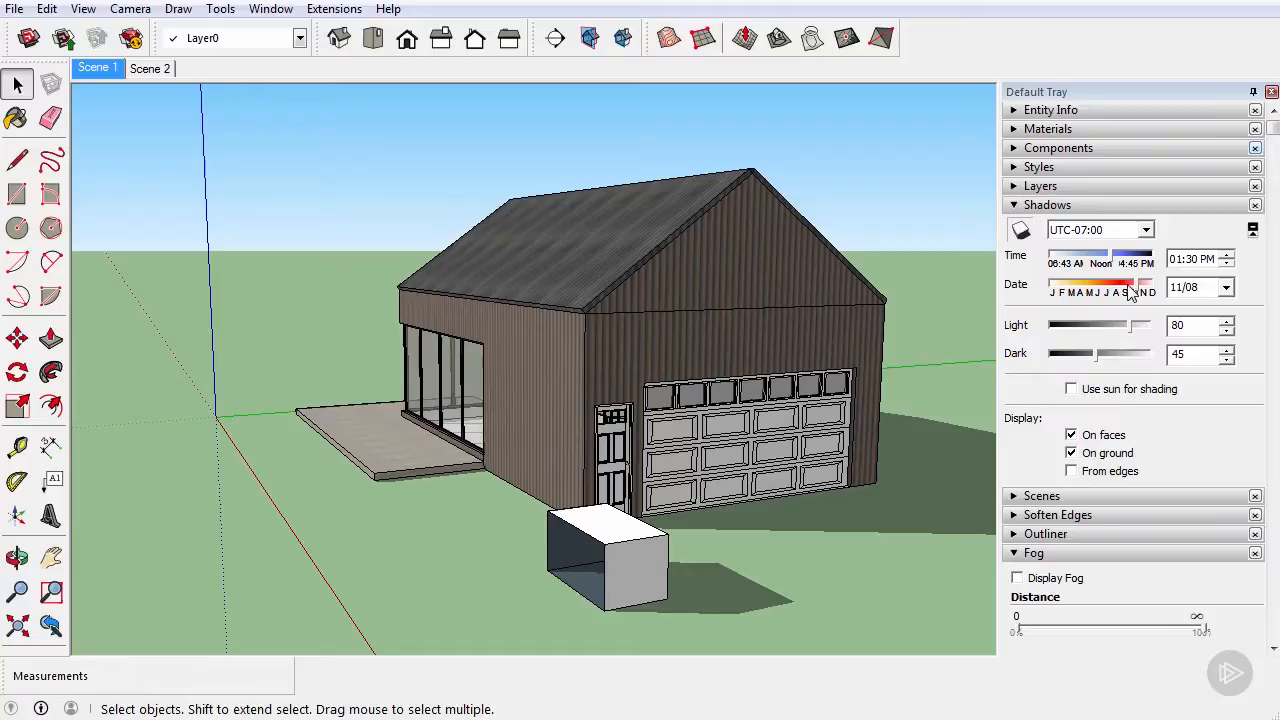
{"action": "middle_click_drag", "start_coordinate": [640, 318], "coordinate": [754, 402]}
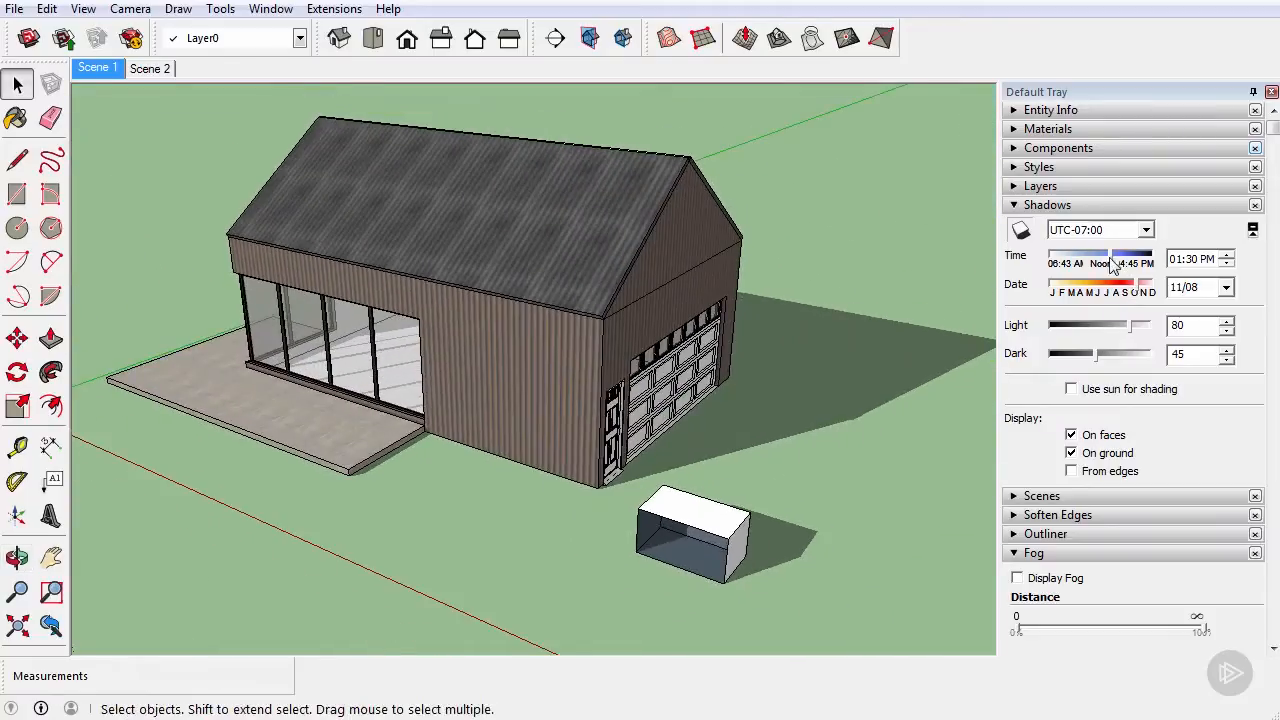
{"action": "left_click_drag", "start_coordinate": [1113, 259], "coordinate": [1127, 290]}
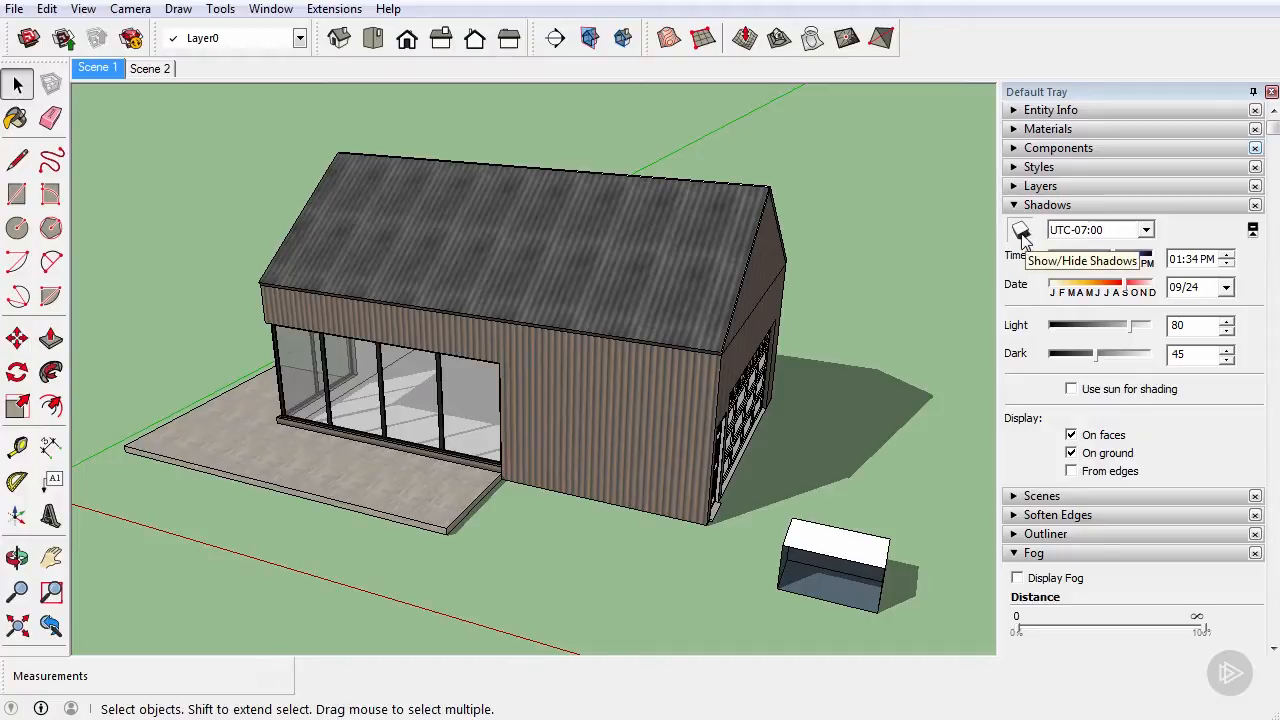
Step: Set the shadow settings' Light value to 82 and Dark value to 35
{"action": "middle_click_drag", "start_coordinate": [770, 394], "coordinate": [745, 425]}
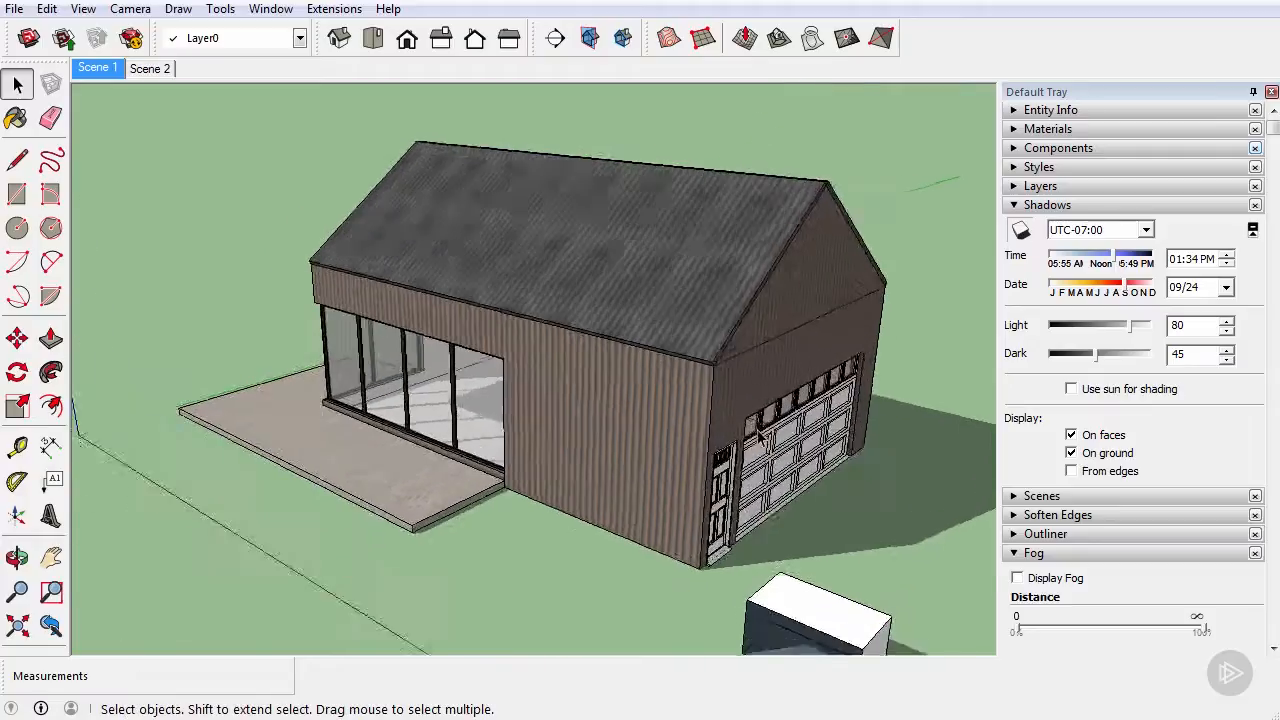
{"action": "scroll", "coordinate": [745, 425], "scroll_direction": "up", "scroll_amount": 5}
{"action": "scroll", "coordinate": [745, 425], "scroll_direction": "up", "scroll_amount": 3}
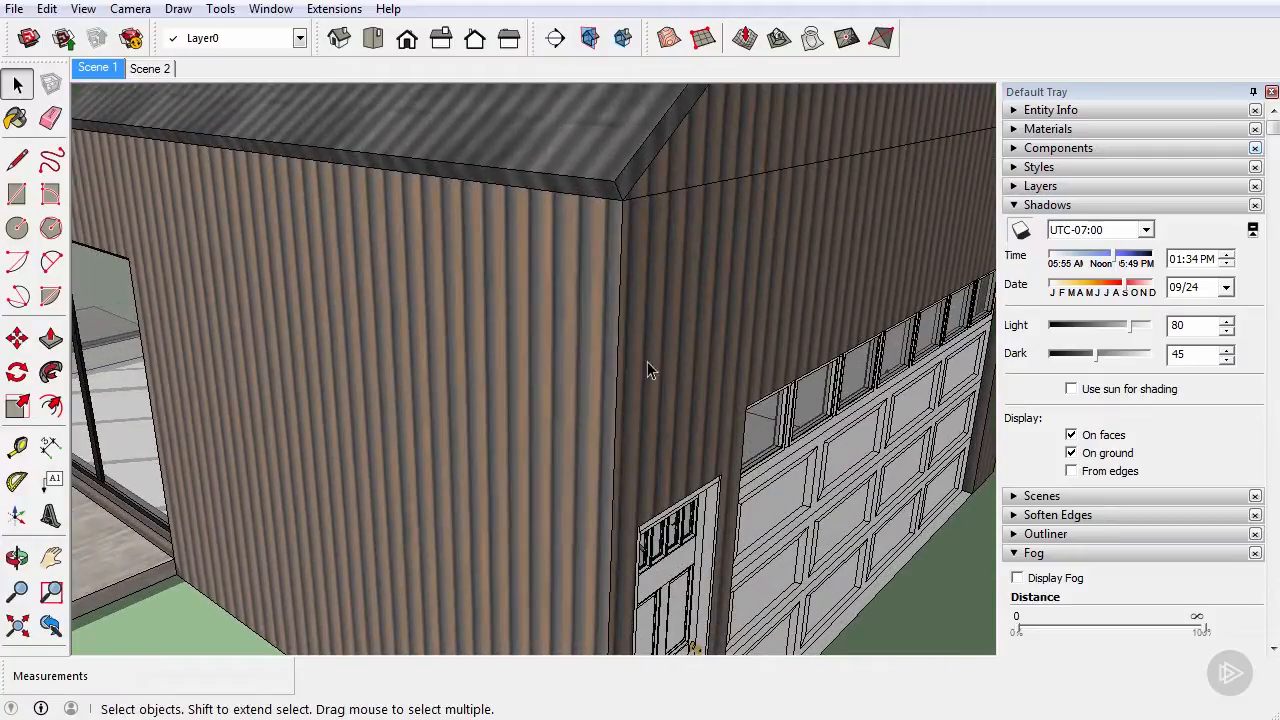
{"action": "middle_click_drag", "start_coordinate": [566, 340], "coordinate": [650, 370]}
{"action": "scroll", "coordinate": [650, 370], "scroll_direction": "down", "scroll_amount": 7}
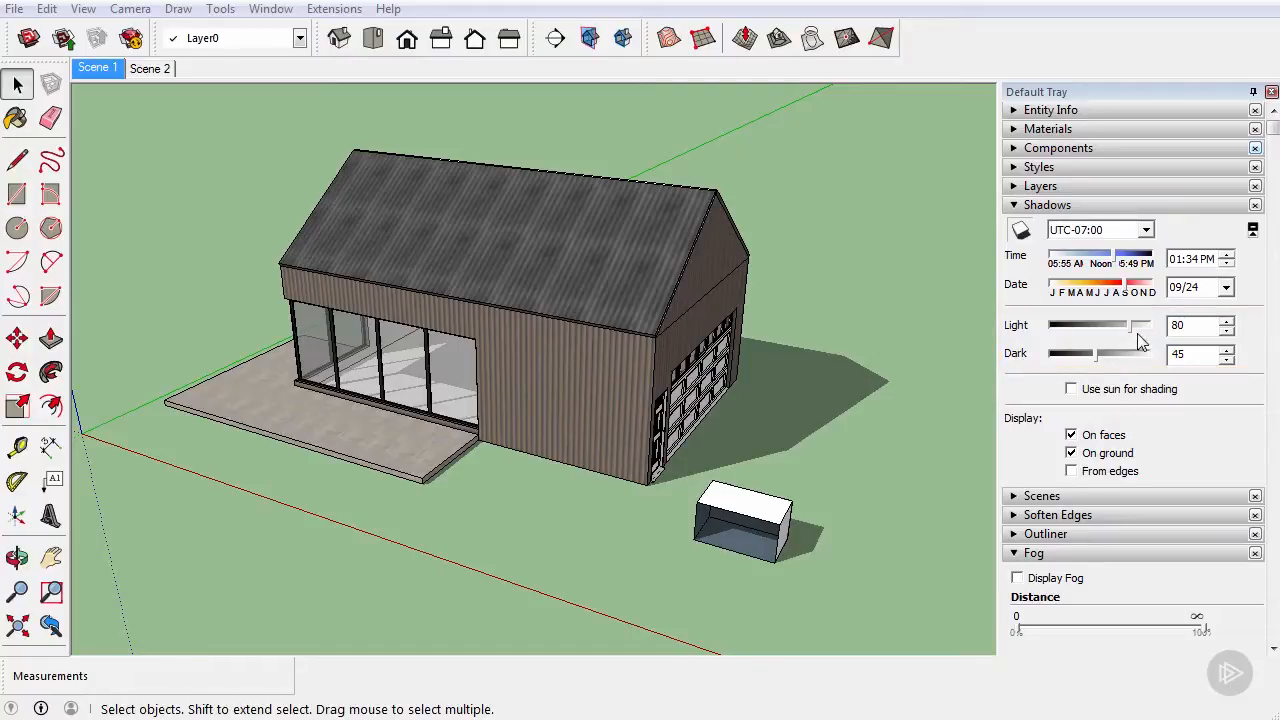
{"action": "left_click_drag", "start_coordinate": [1132, 330], "coordinate": [1088, 366]}
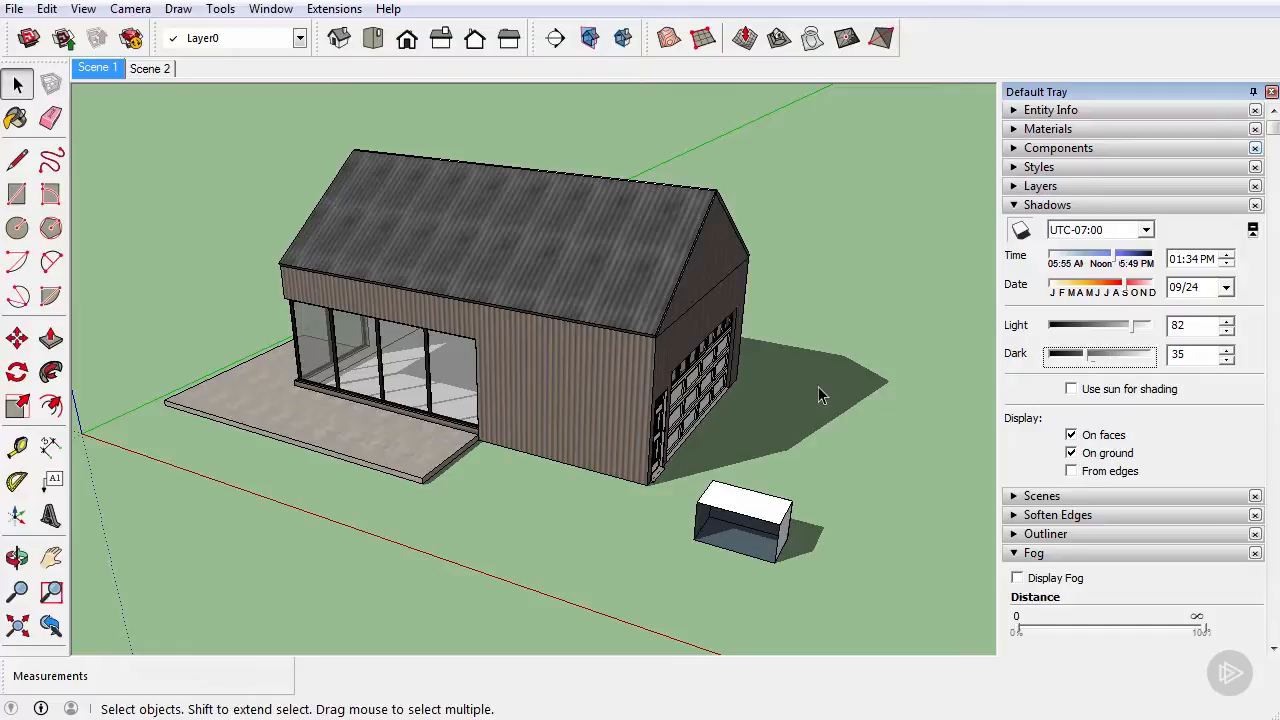
Step: Toggle Use sun for shading on and back off, and hide the model's shadows
{"action": "left_click", "coordinate": [1072, 391]}
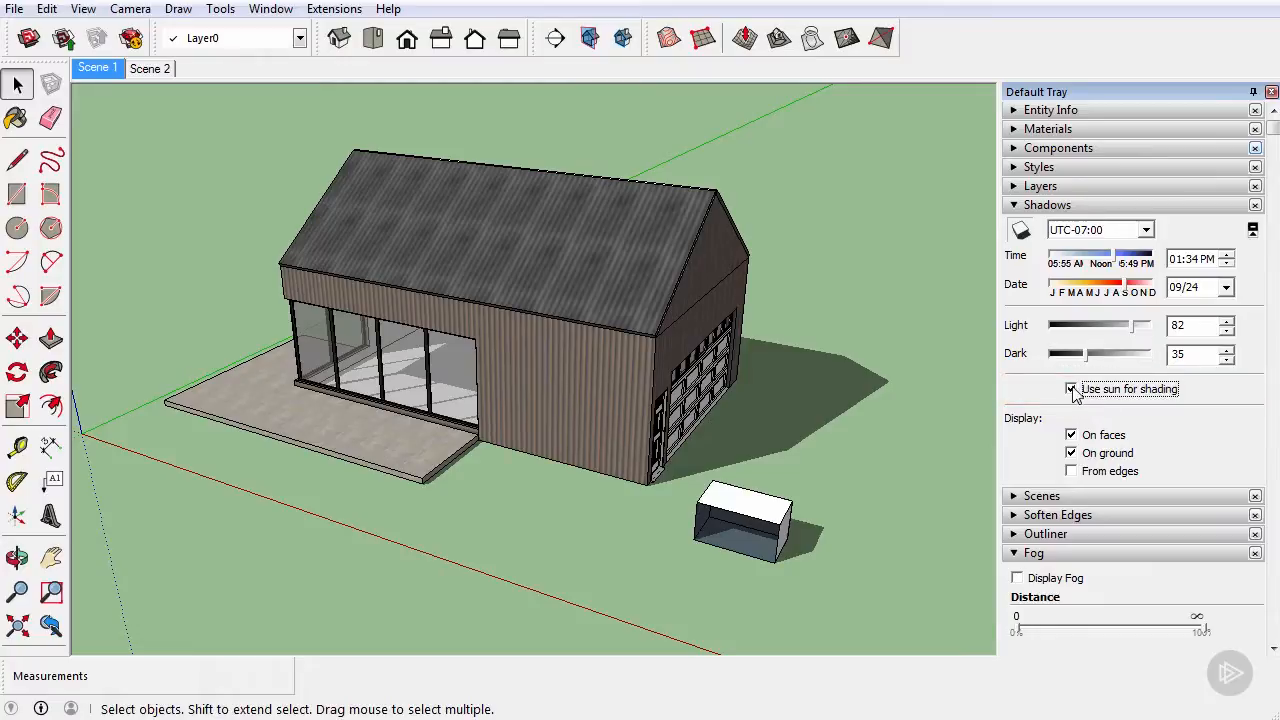
{"action": "left_click", "coordinate": [1072, 390]}
{"action": "left_click", "coordinate": [1020, 232]}
Step: Compare the shading at the building's wall corner with Use sun for shading on and off while shadows are hidden
{"action": "key", "text": "o"}
{"action": "left_click_drag", "start_coordinate": [669, 349], "coordinate": [410, 297]}
{"action": "key", "text": "space"}
{"action": "scroll", "coordinate": [695, 353], "scroll_direction": "up", "scroll_amount": 5}
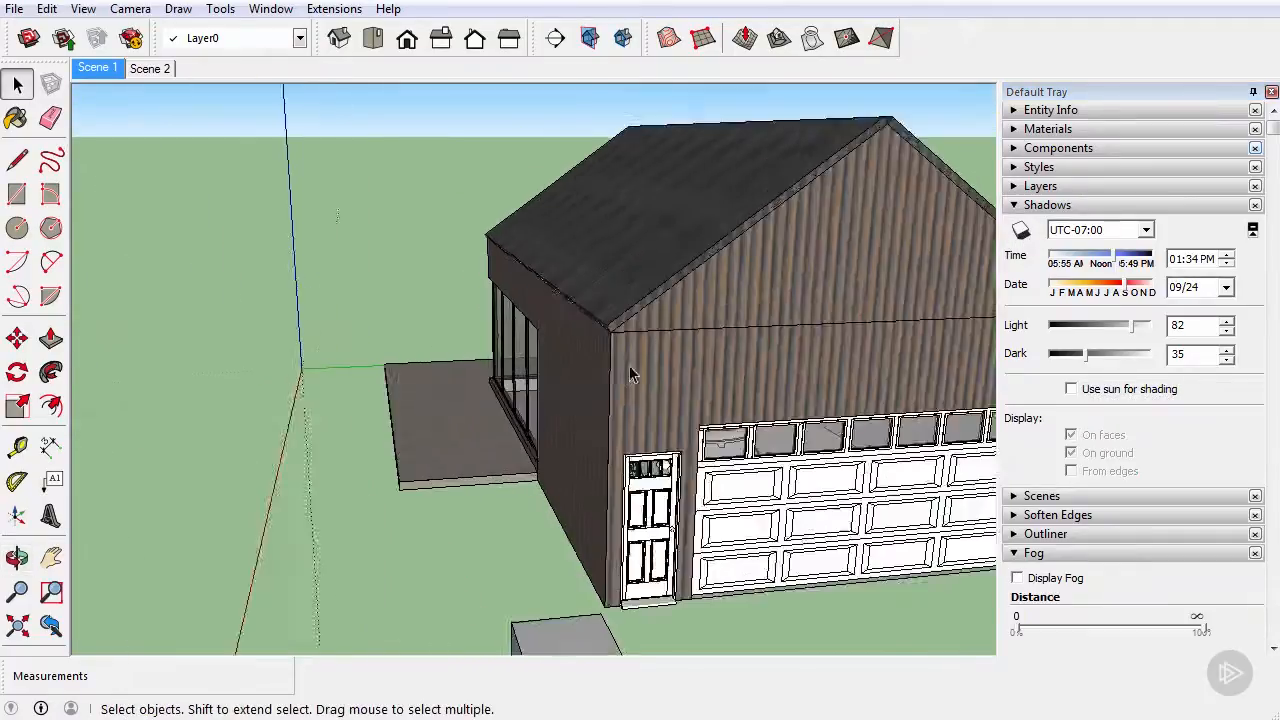
{"action": "scroll", "coordinate": [680, 341], "scroll_direction": "up", "scroll_amount": 3}
{"action": "scroll", "coordinate": [441, 338], "scroll_direction": "up", "scroll_amount": 2}
{"action": "middle_click_drag", "start_coordinate": [441, 338], "coordinate": [467, 318]}
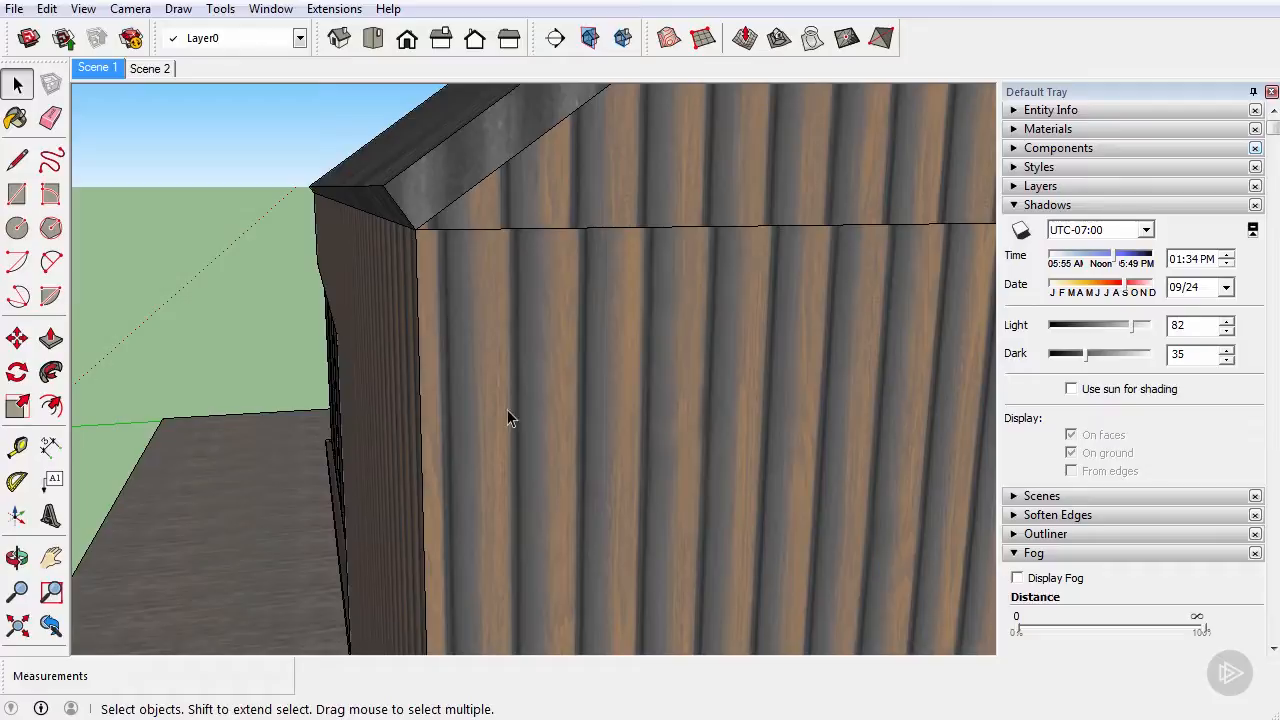
{"action": "left_click", "coordinate": [1072, 389]}
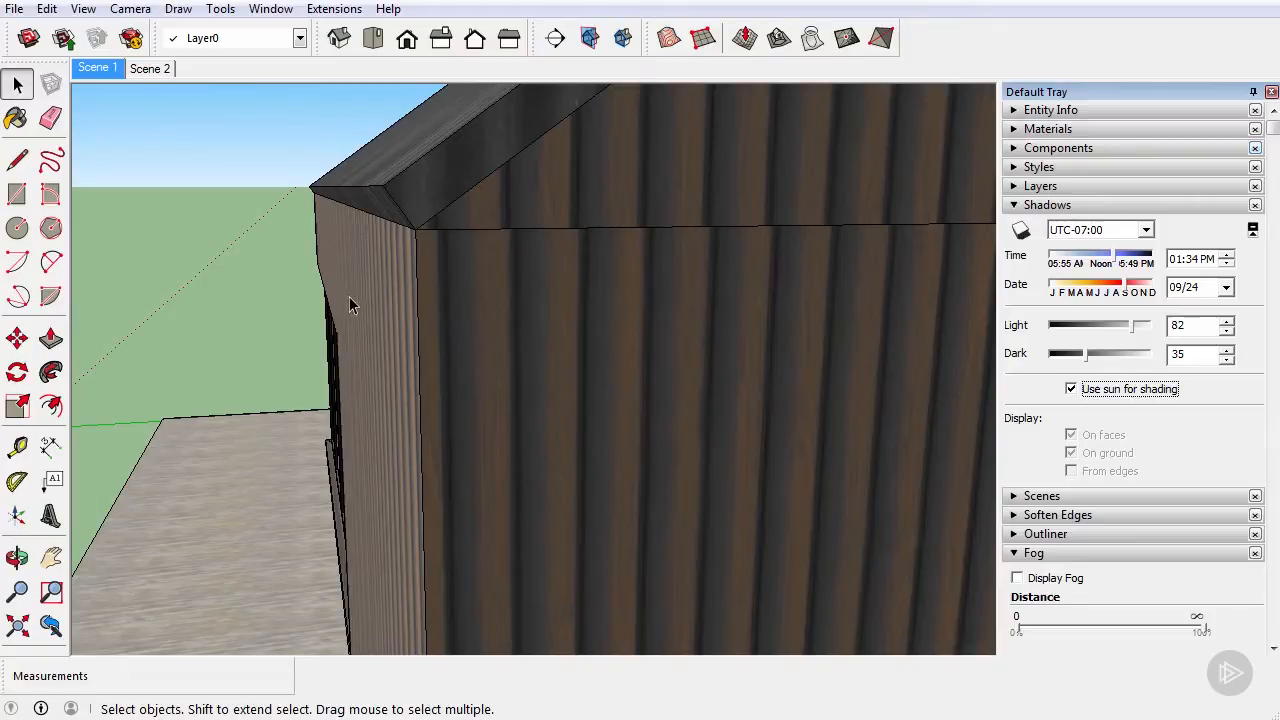
{"action": "left_click", "coordinate": [1071, 389]}
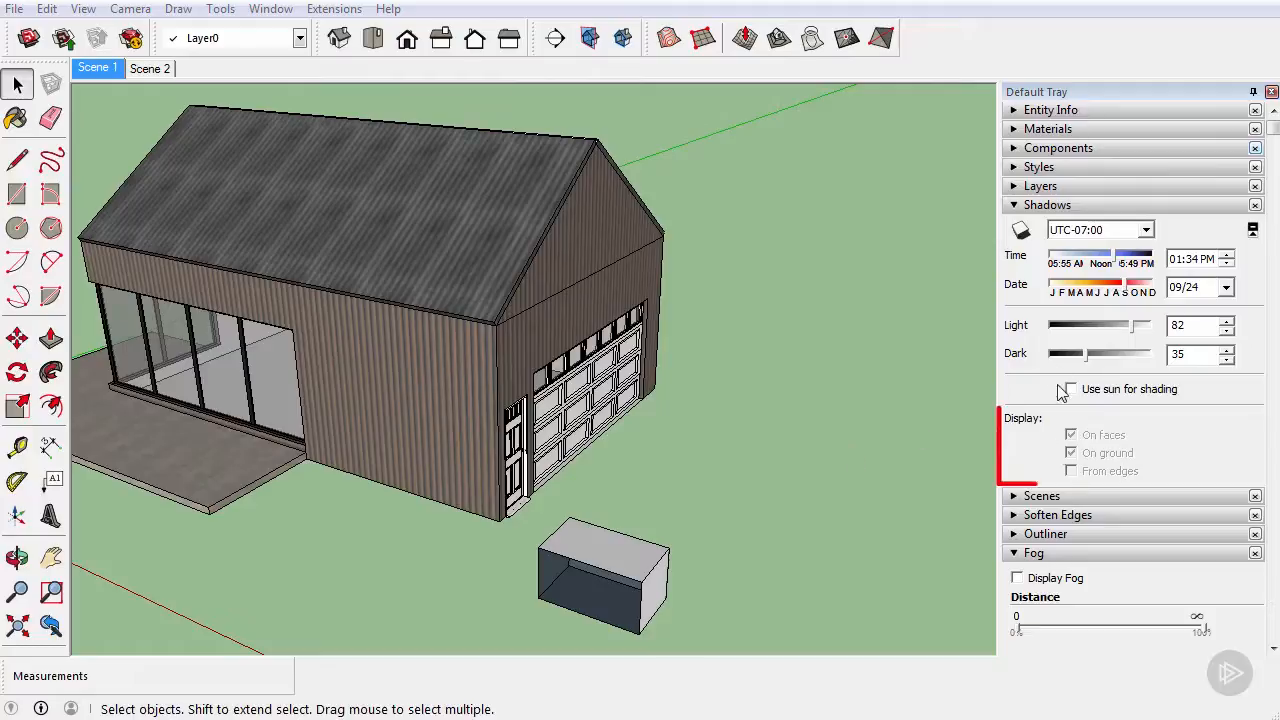
Step: Show the shadows again, and switch their display on faces and on the ground off and back on
{"action": "left_click", "coordinate": [1021, 230]}
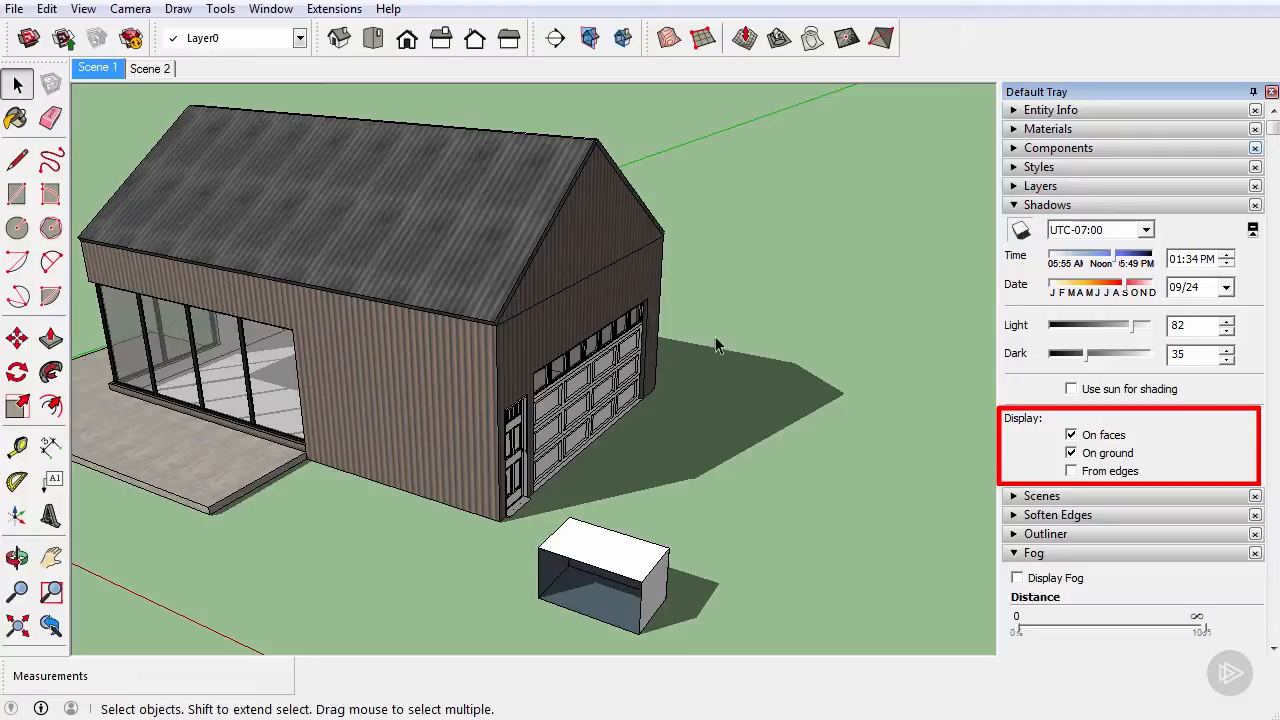
{"action": "middle_click_drag", "start_coordinate": [640, 345], "coordinate": [830, 331]}
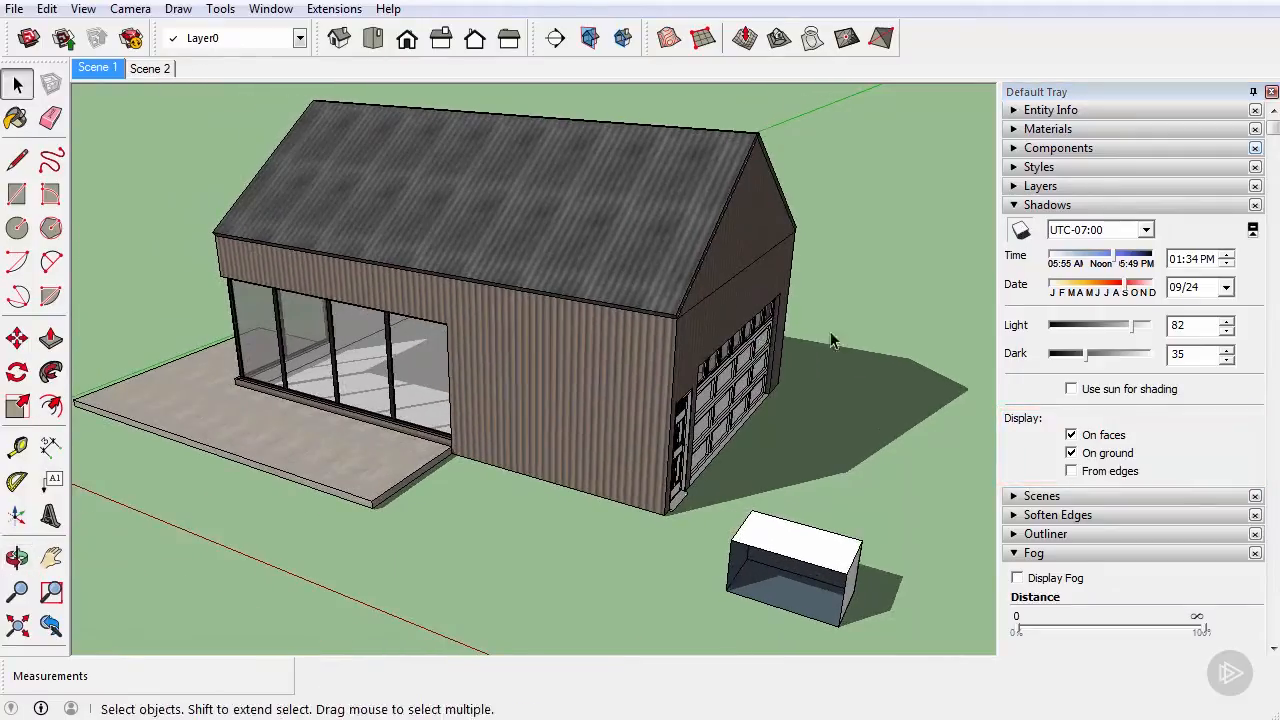
{"action": "left_click", "coordinate": [1071, 452]}
{"action": "left_click", "coordinate": [1071, 436]}
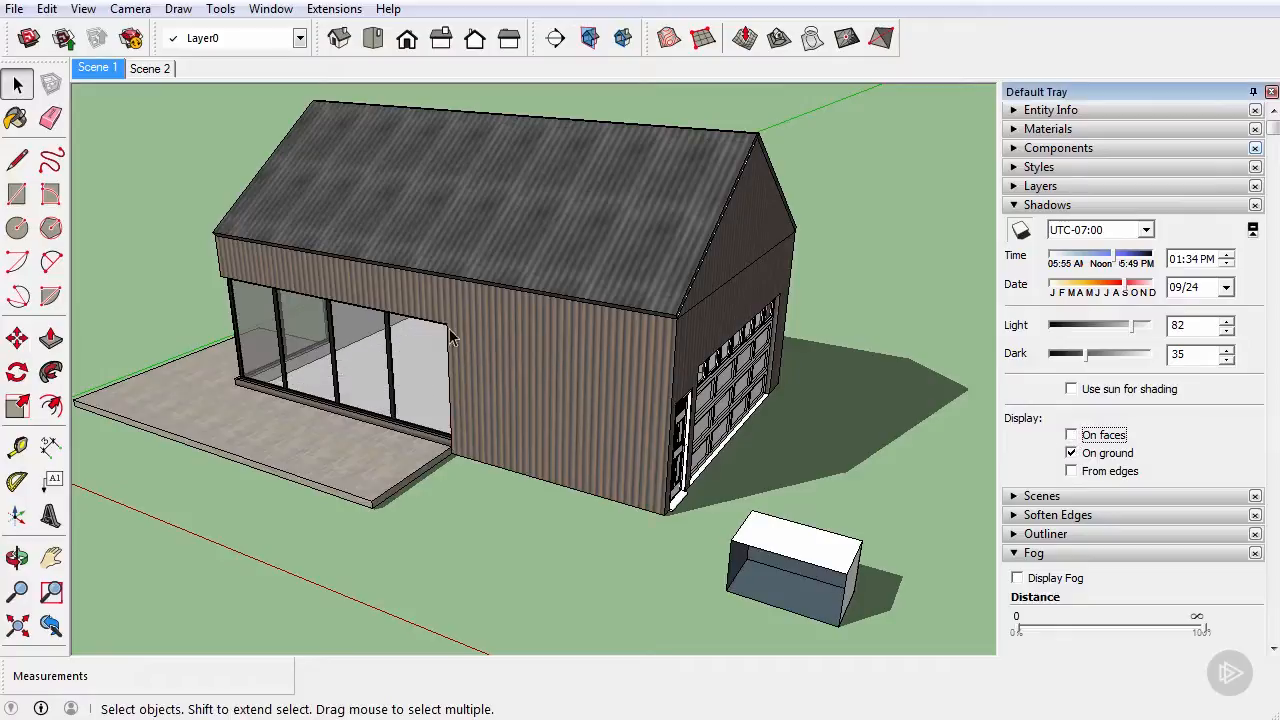
{"action": "left_click", "coordinate": [1071, 436]}
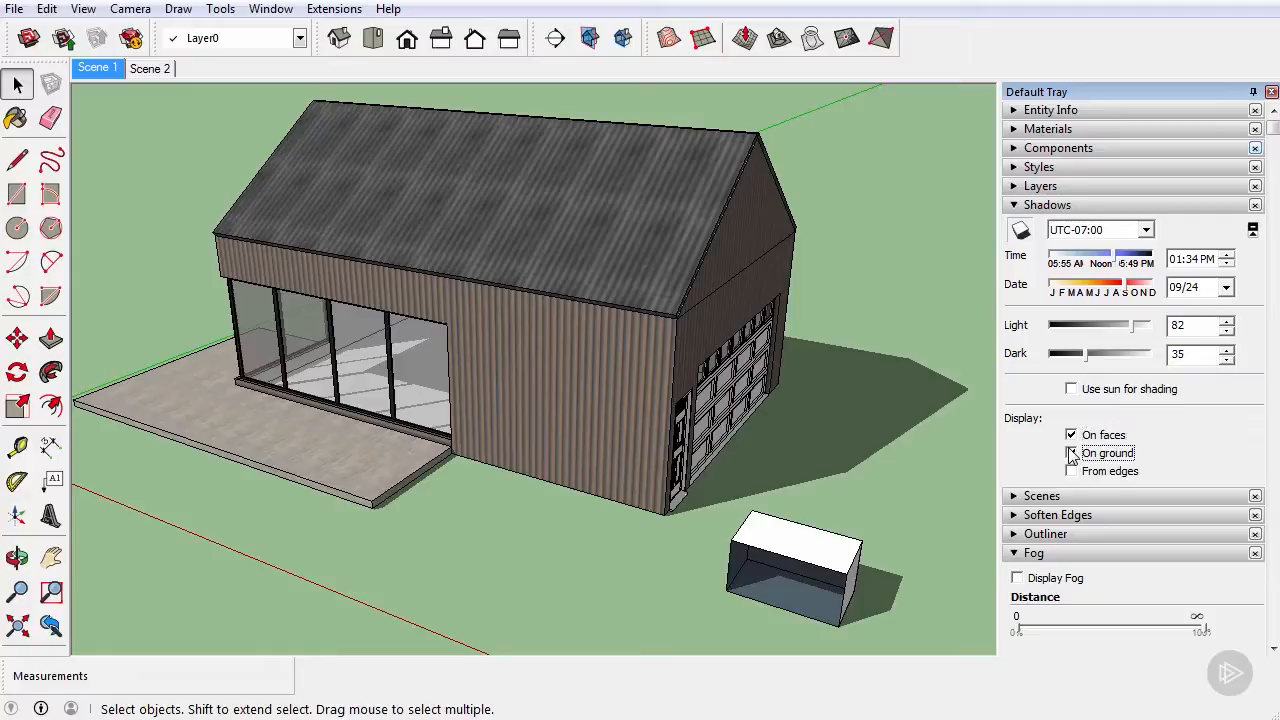
{"action": "left_click", "coordinate": [1072, 454]}
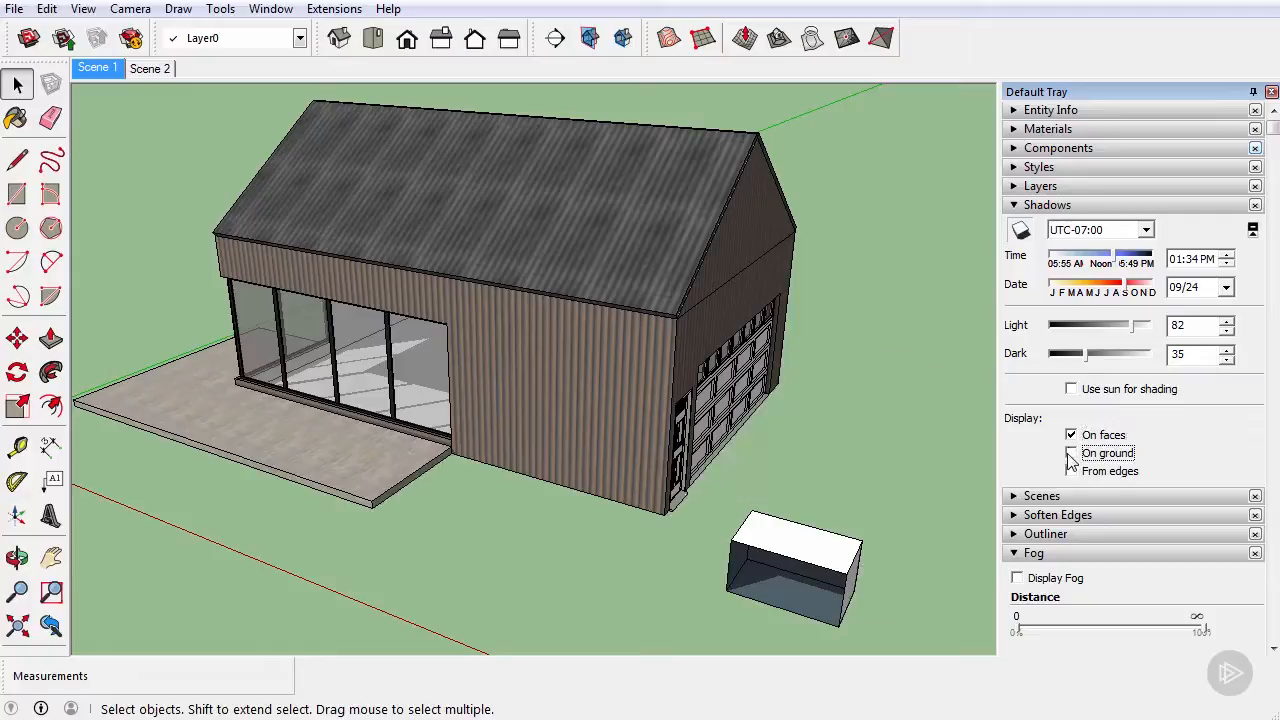
{"action": "left_click", "coordinate": [1071, 455]}
Step: Enable shadows from edges and draw a free-standing vertical line on the ground beside the small box
{"action": "left_click", "coordinate": [1072, 471]}
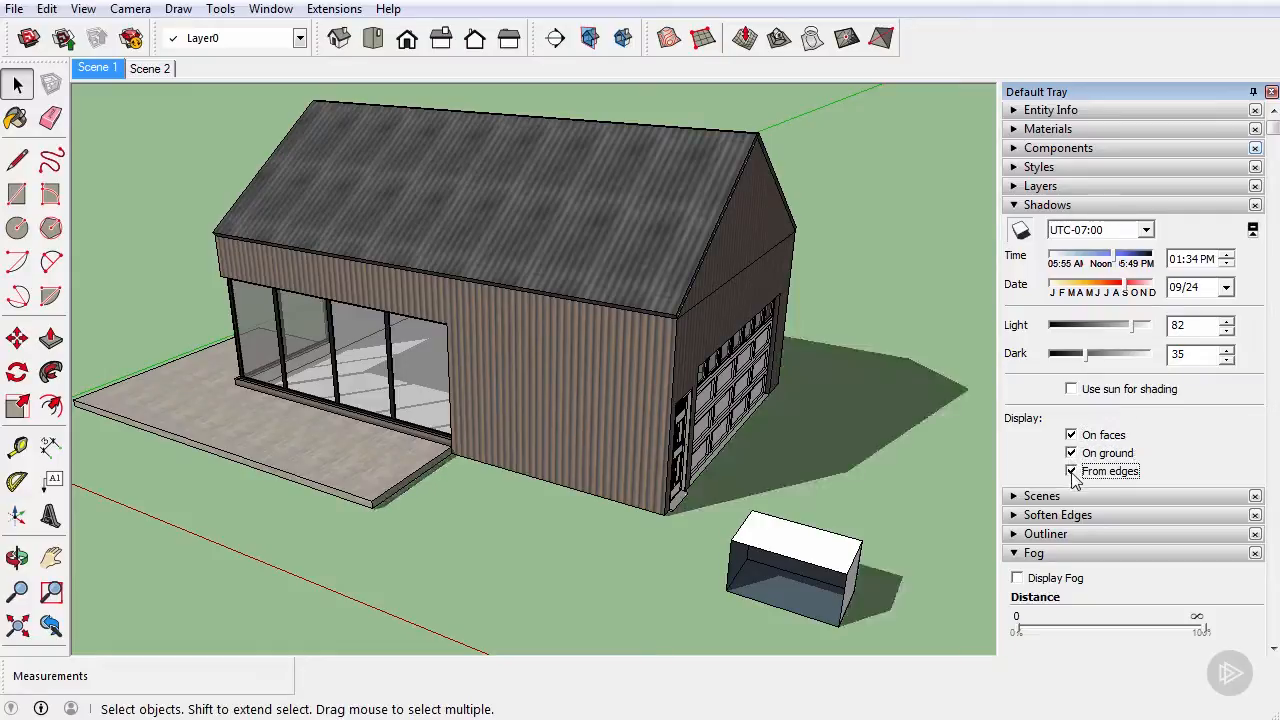
{"action": "middle_click_drag", "start_coordinate": [878, 480], "coordinate": [513, 407]}
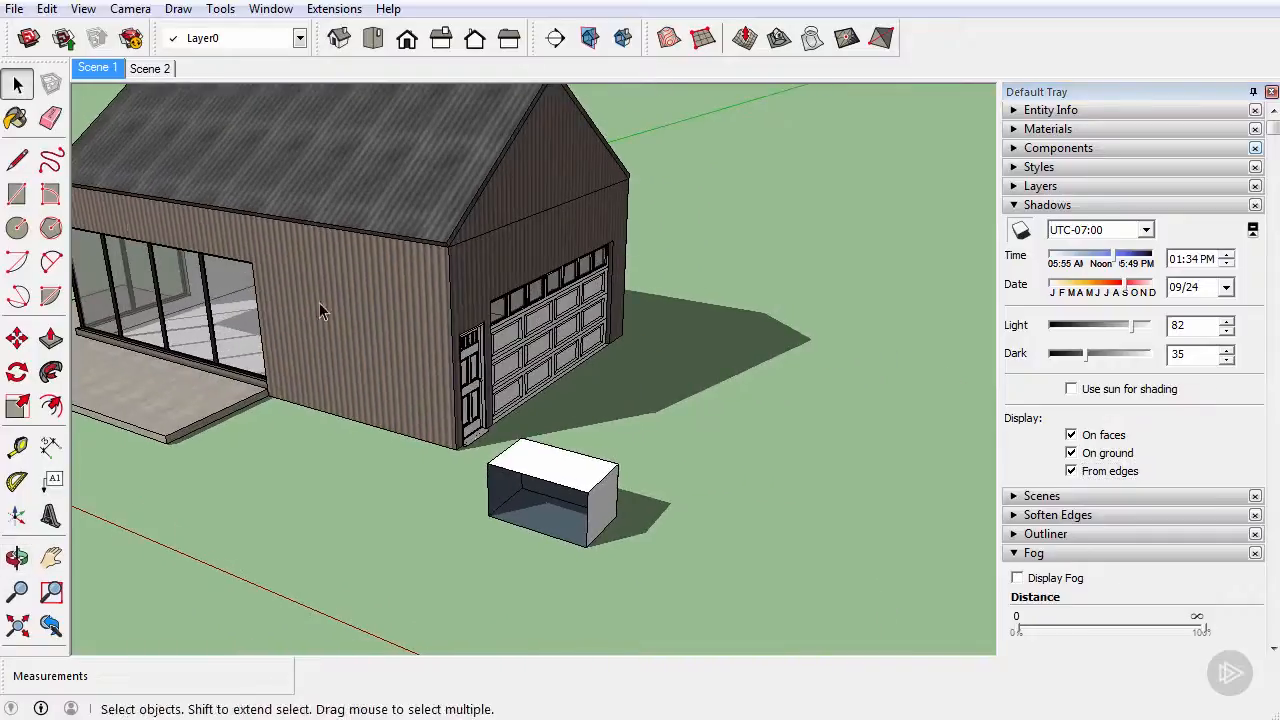
{"action": "left_click", "coordinate": [17, 160]}
{"action": "left_click", "coordinate": [721, 584]}
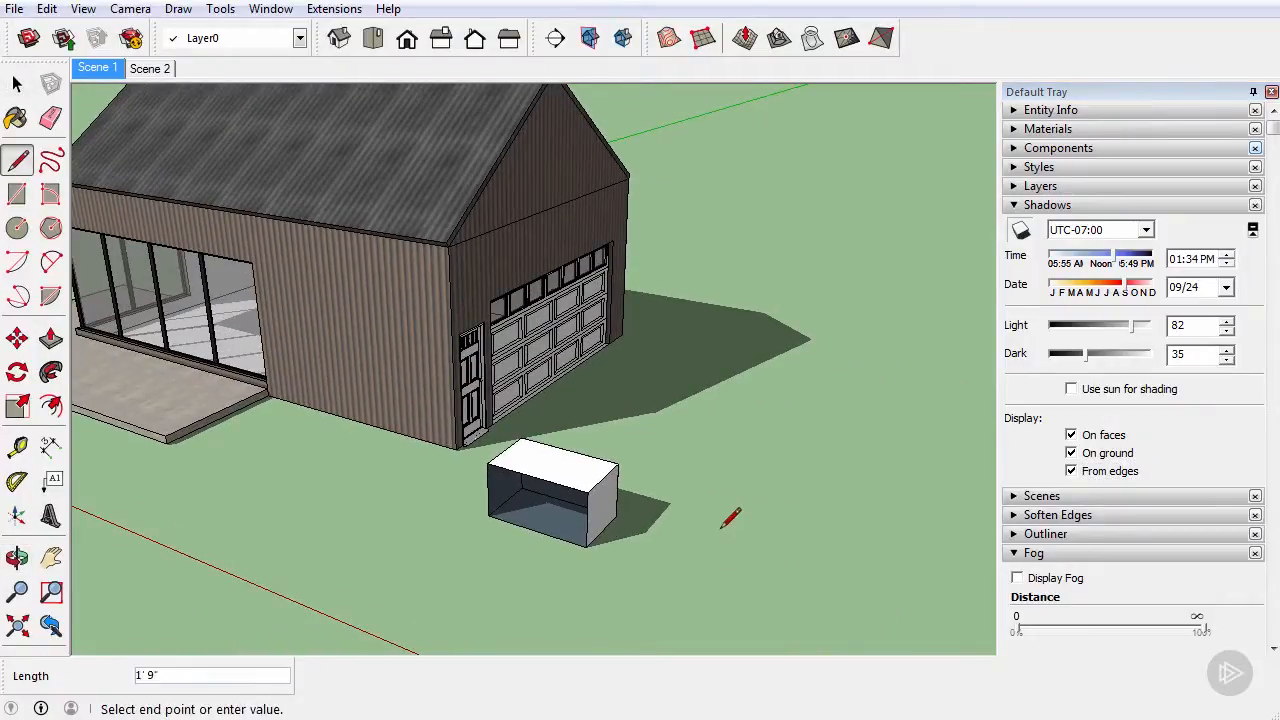
{"action": "left_click", "coordinate": [734, 413]}
{"action": "left_click", "coordinate": [18, 86]}
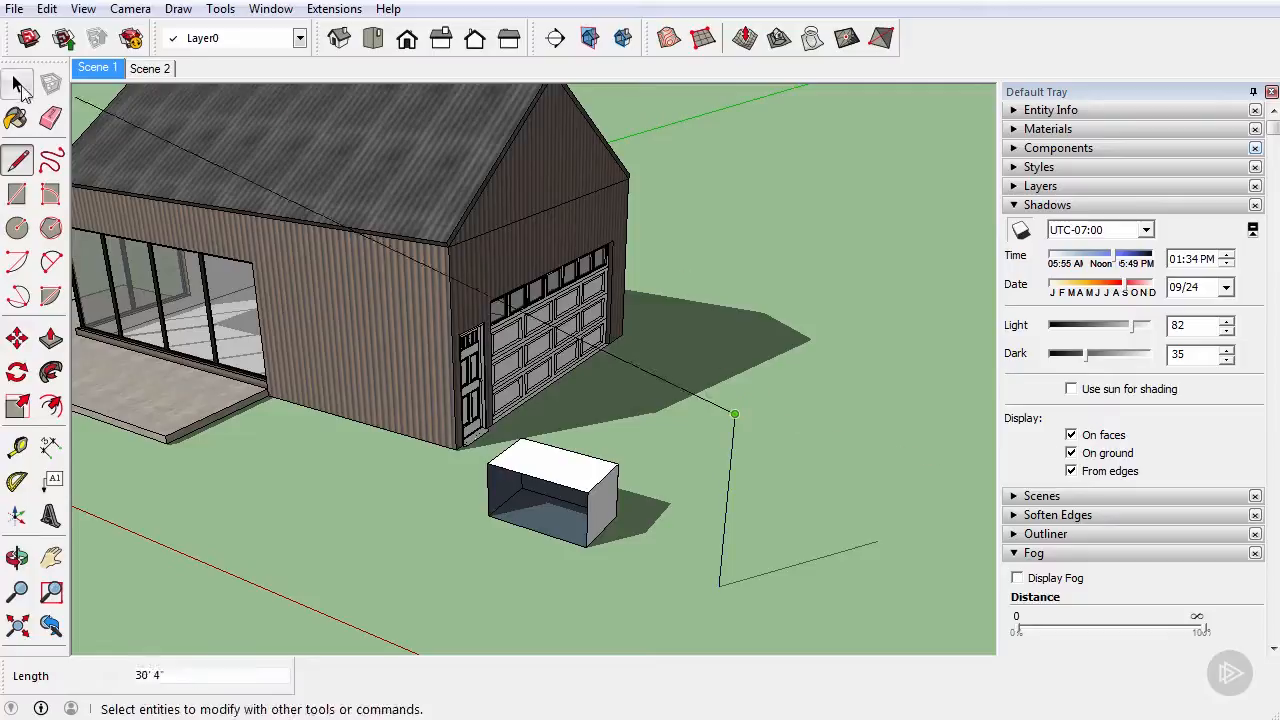
{"action": "left_click", "coordinate": [18, 86]}
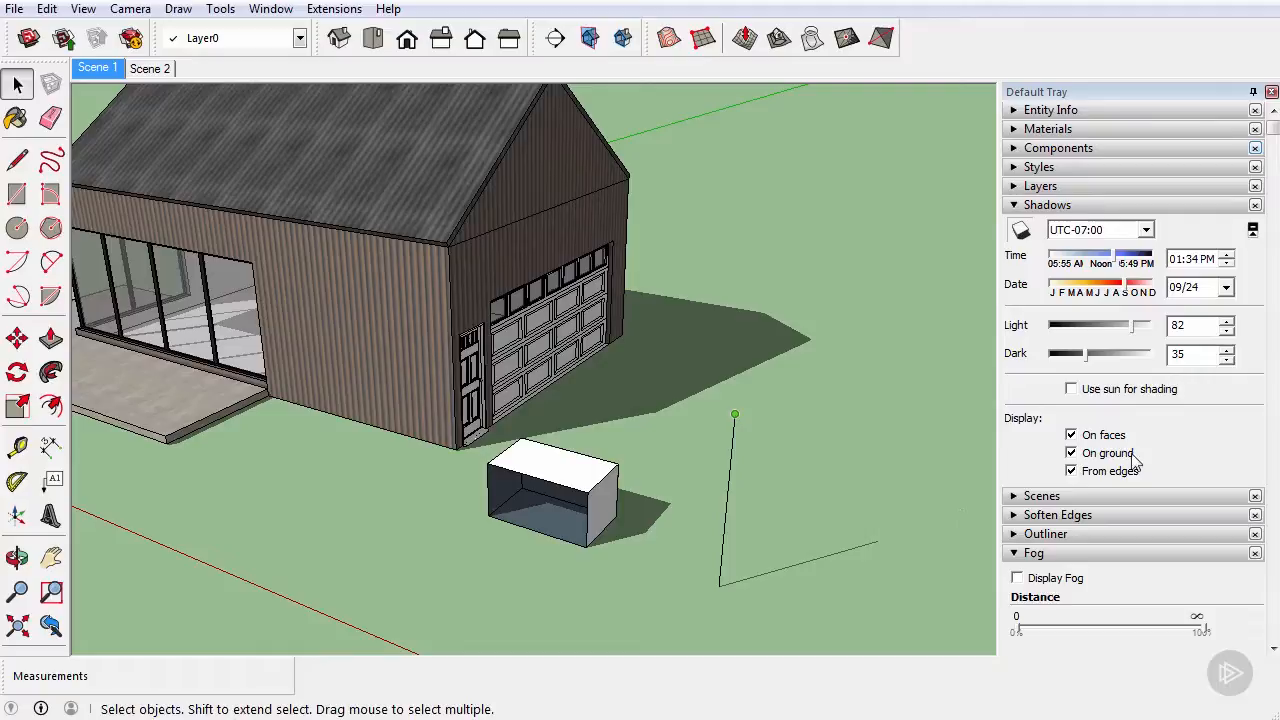
Step: Disable shadows from edges and delete the vertical line beside the small box
{"action": "left_click", "coordinate": [1072, 472]}
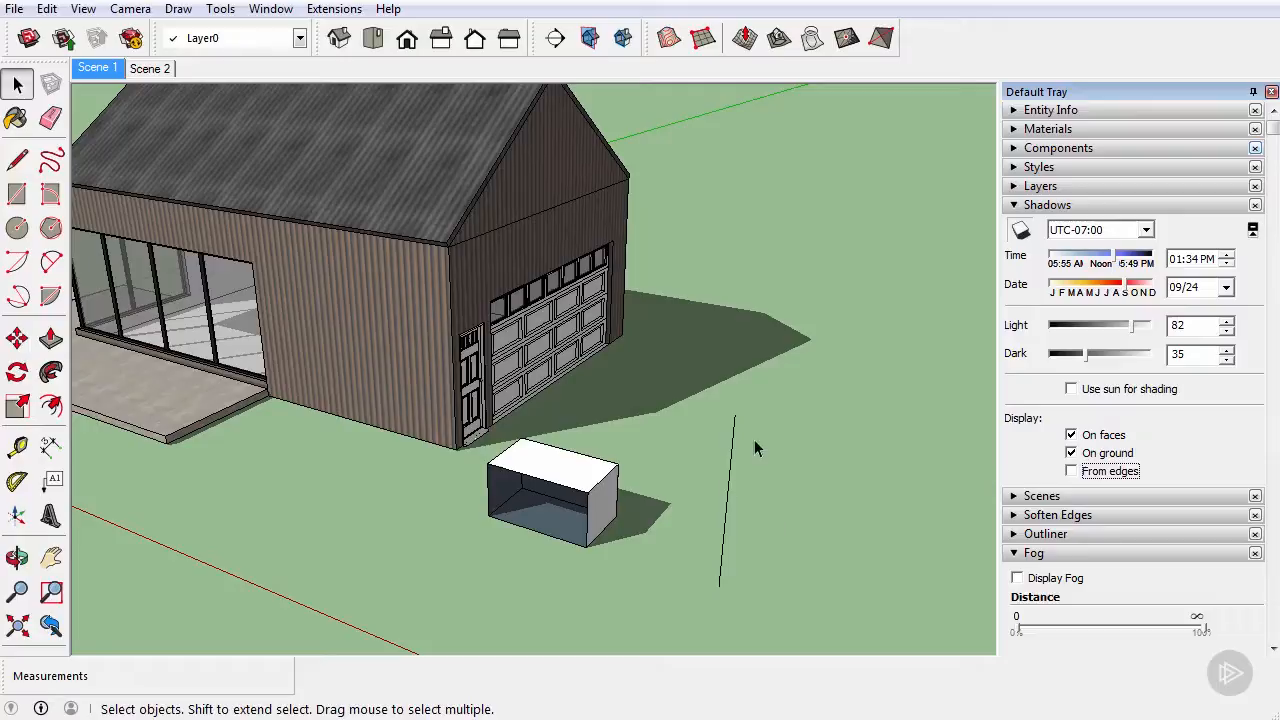
{"action": "left_click", "coordinate": [710, 480]}
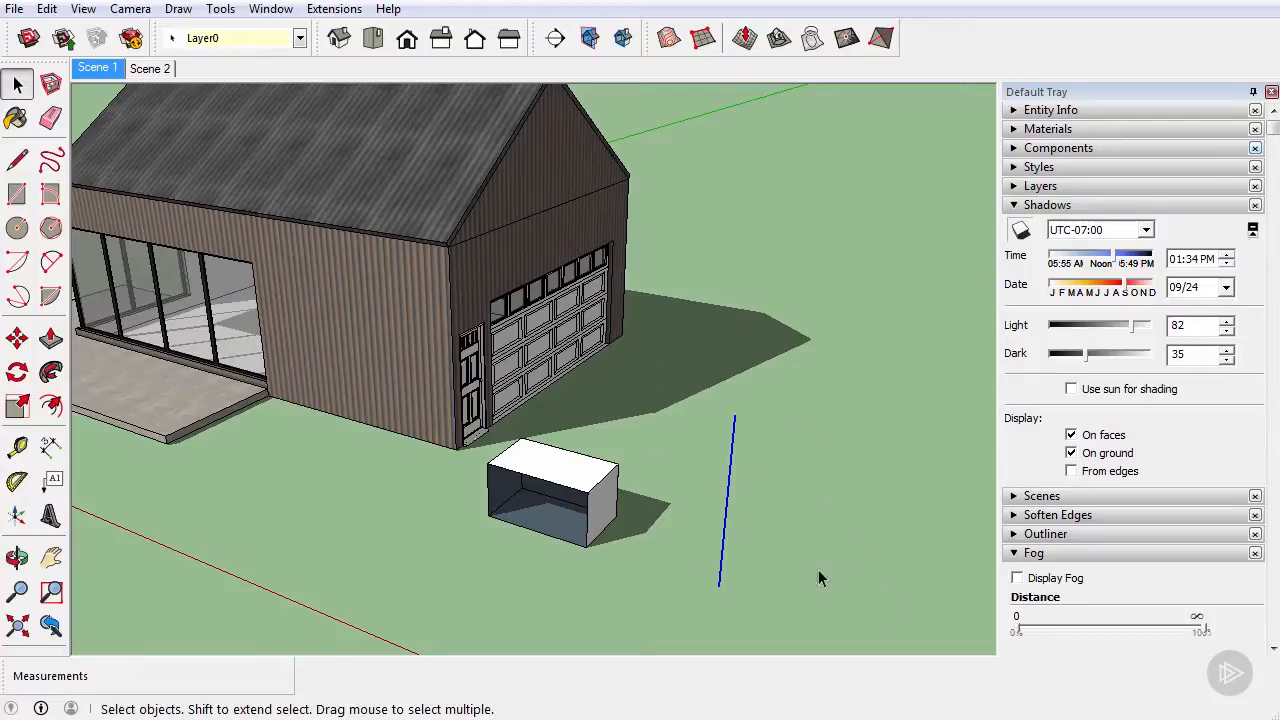
{"action": "key", "text": "Delete"}
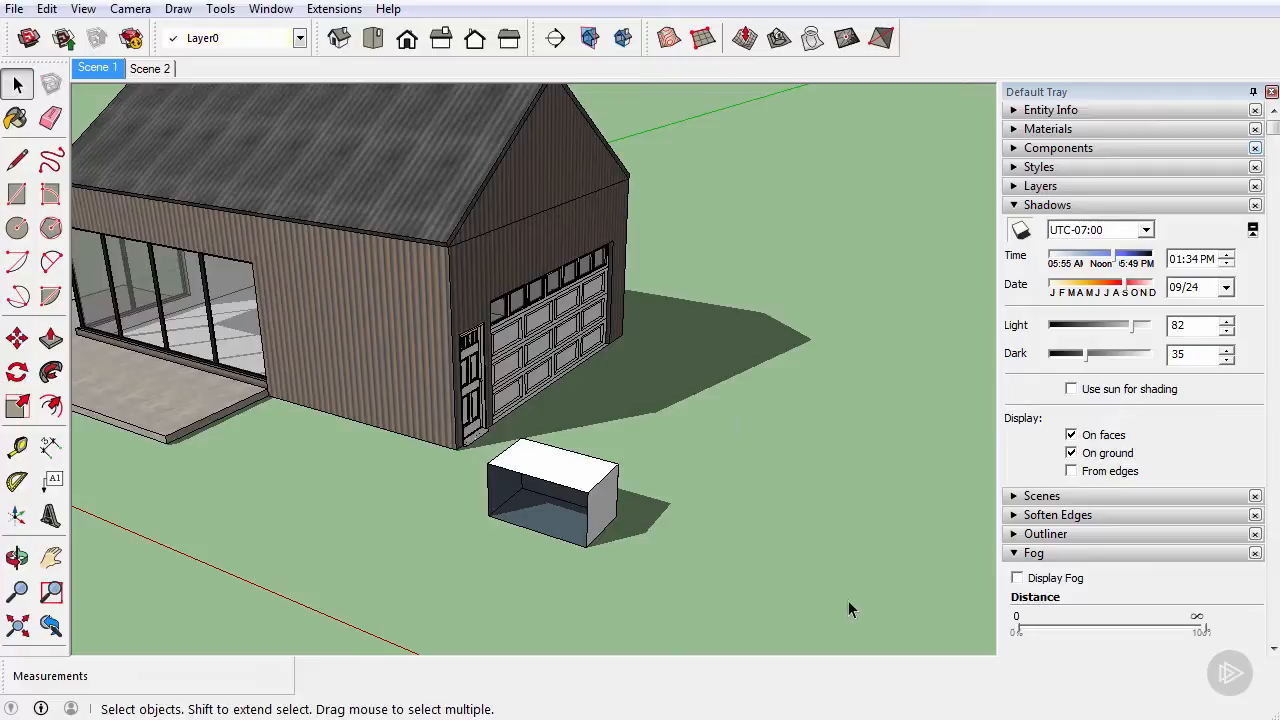
Step: Collapse the shadow settings and turn on the fog display for the model
{"action": "left_click", "coordinate": [1013, 206]}
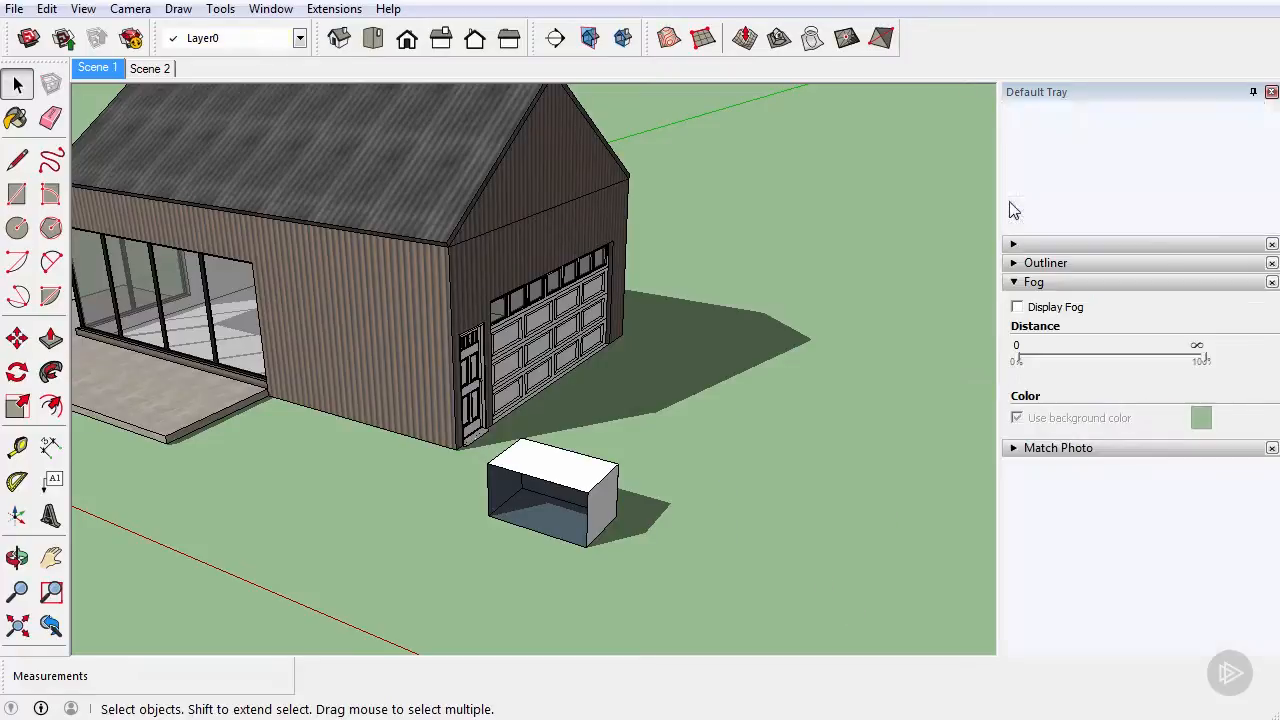
{"action": "left_click", "coordinate": [1017, 307]}
{"action": "middle_click_drag", "start_coordinate": [530, 297], "coordinate": [337, 237]}
{"action": "scroll", "coordinate": [683, 334], "scroll_direction": "up", "scroll_amount": 3}
{"action": "middle_click_drag", "start_coordinate": [683, 334], "coordinate": [620, 323]}
{"action": "scroll", "coordinate": [620, 323], "scroll_direction": "up", "scroll_amount": 1}
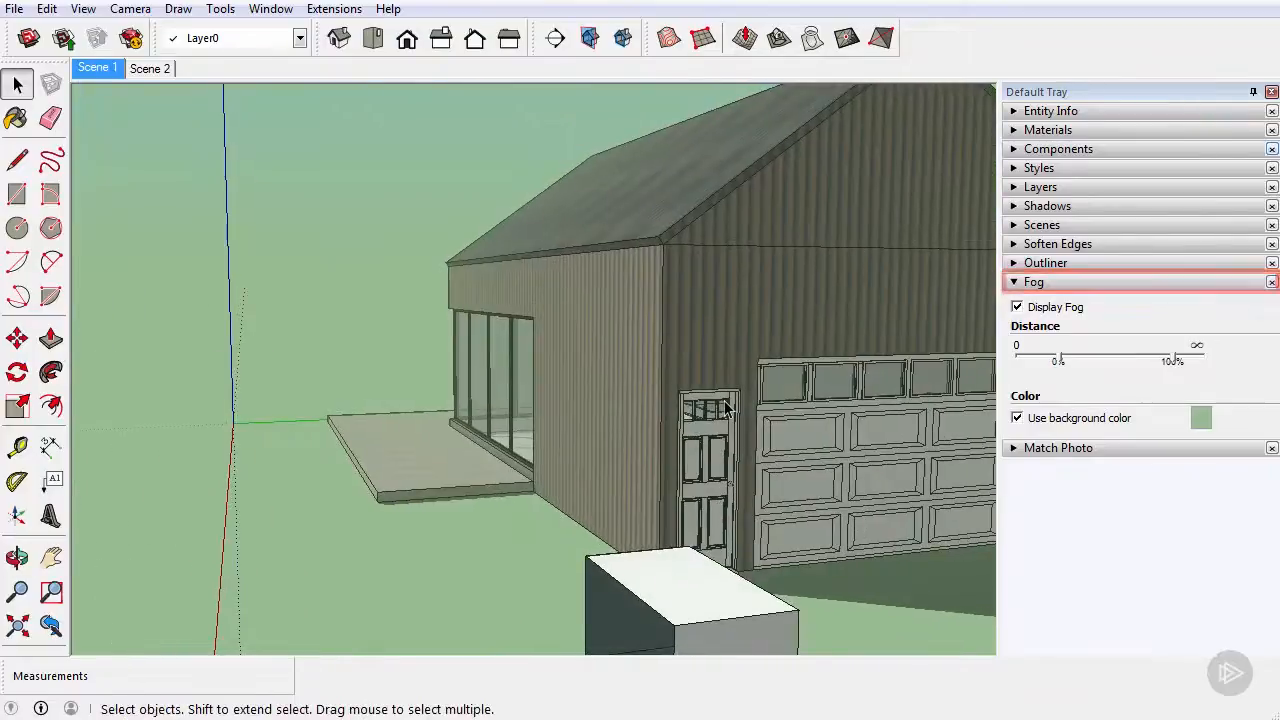
{"action": "middle_click_drag", "start_coordinate": [727, 408], "coordinate": [760, 400]}
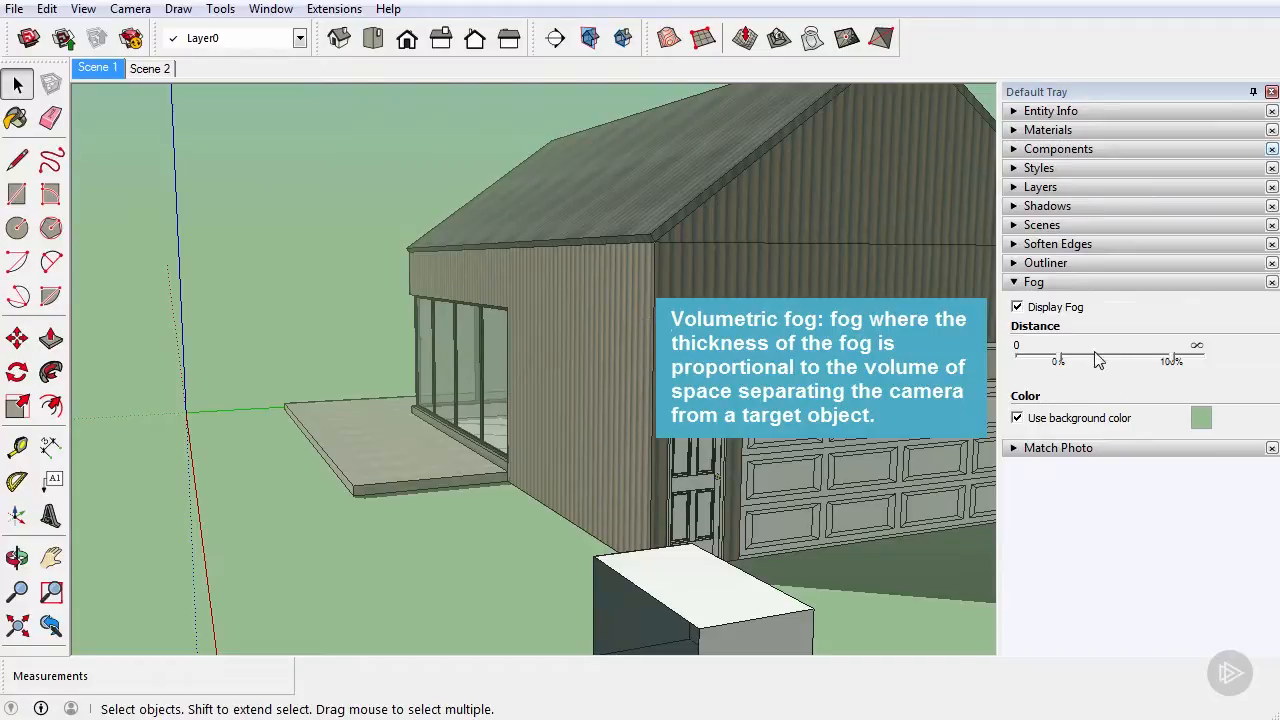
Step: Bring the fog's 0% and 100% distance limits close together so the building's far end fades into the fog
{"action": "left_click_drag", "start_coordinate": [1073, 365], "coordinate": [1144, 363]}
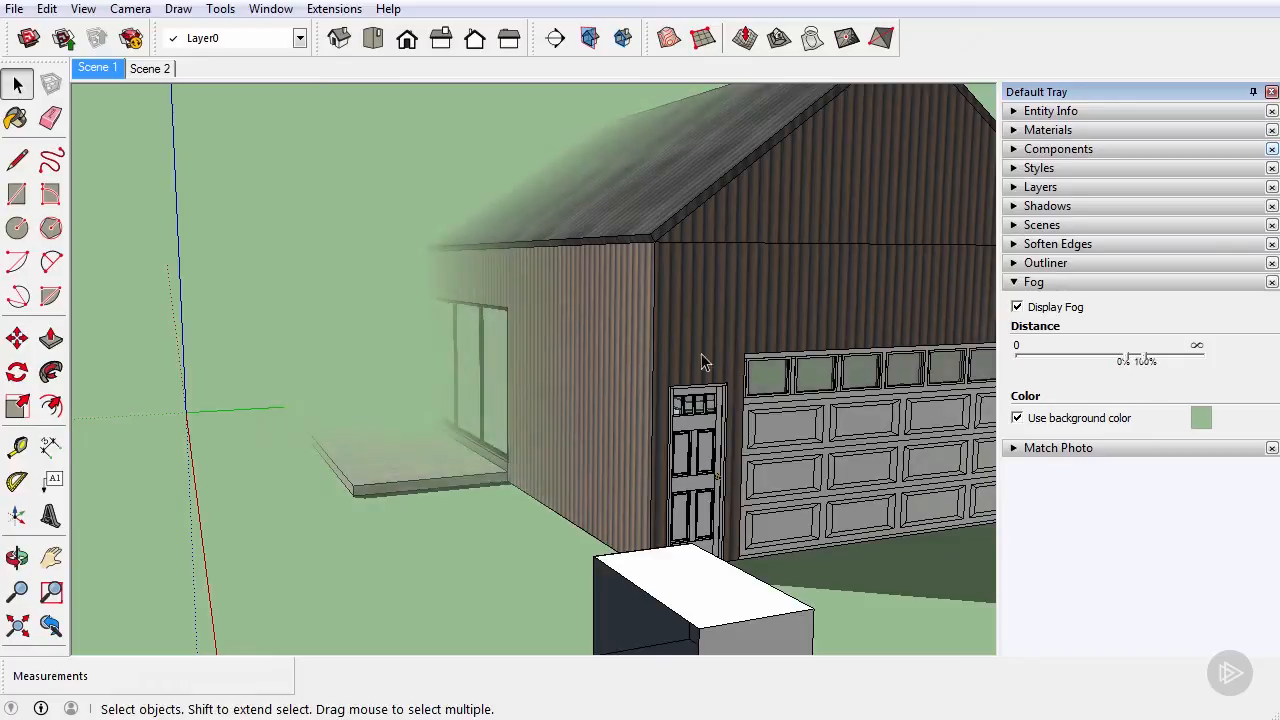
{"action": "middle_click_drag", "start_coordinate": [680, 306], "coordinate": [684, 316]}
{"action": "scroll", "coordinate": [684, 316], "scroll_direction": "down", "scroll_amount": 6}
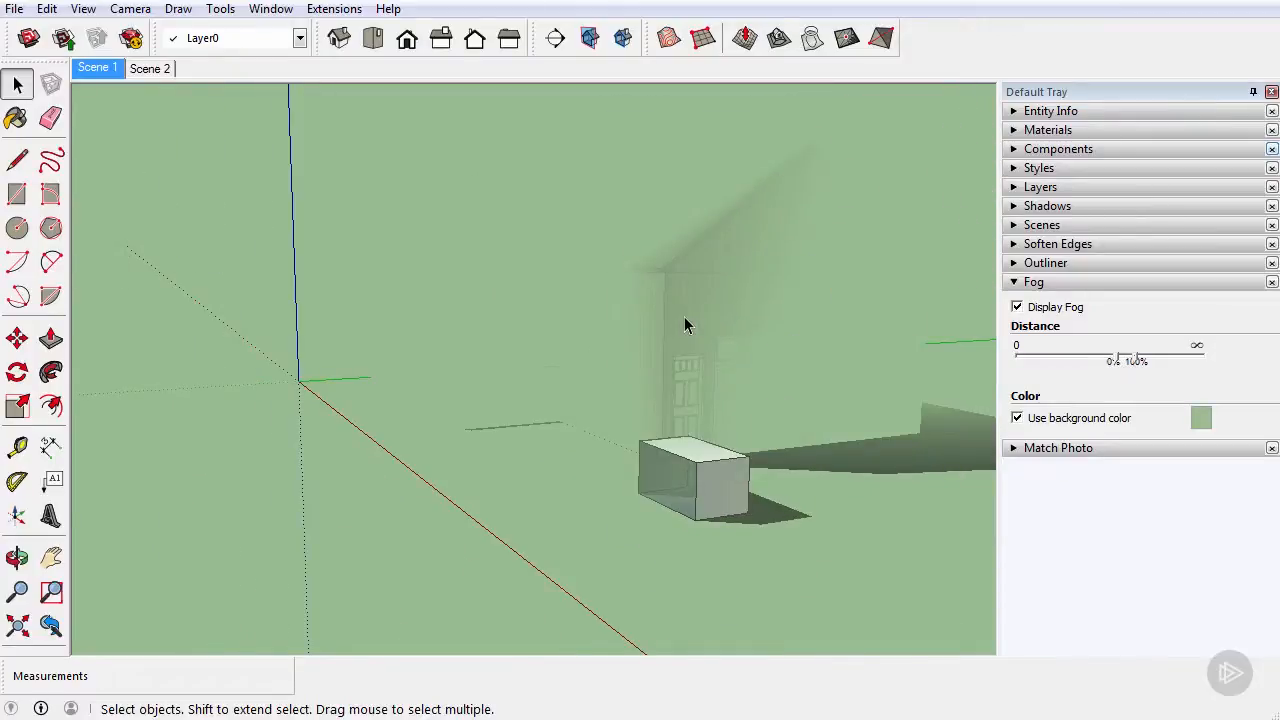
{"action": "scroll", "coordinate": [684, 316], "scroll_direction": "up", "scroll_amount": 7}
{"action": "scroll", "coordinate": [684, 318], "scroll_direction": "up", "scroll_amount": 2}
{"action": "scroll", "coordinate": [684, 318], "scroll_direction": "down", "scroll_amount": 3}
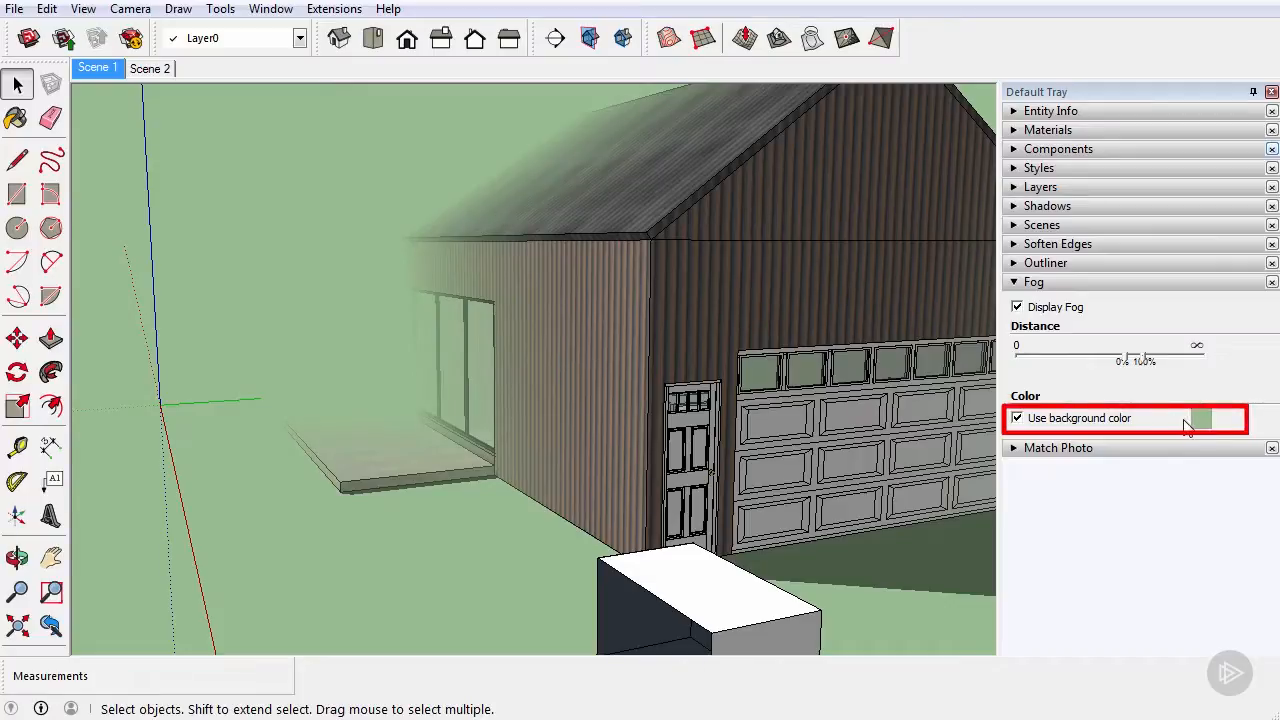
Step: Stop using the background color for the fog and set its custom color to white with saturation 0 and lightness 100
{"action": "left_click", "coordinate": [1017, 419]}
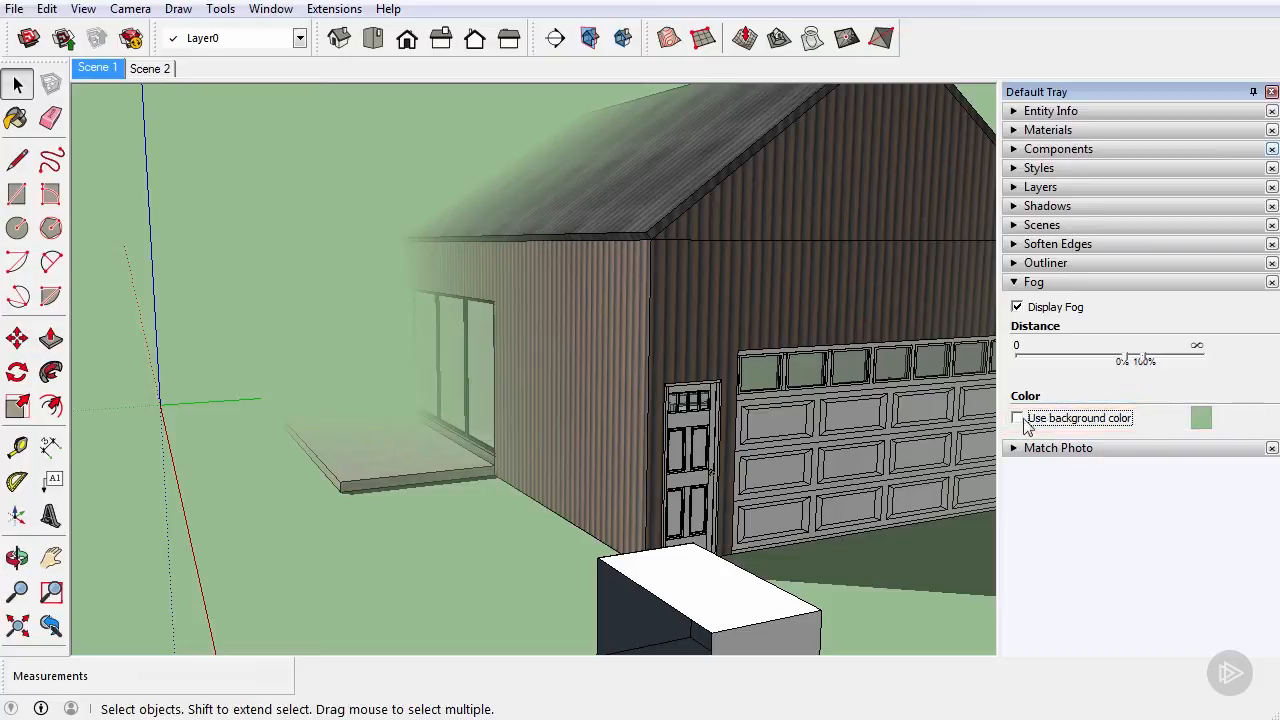
{"action": "left_click", "coordinate": [1206, 416]}
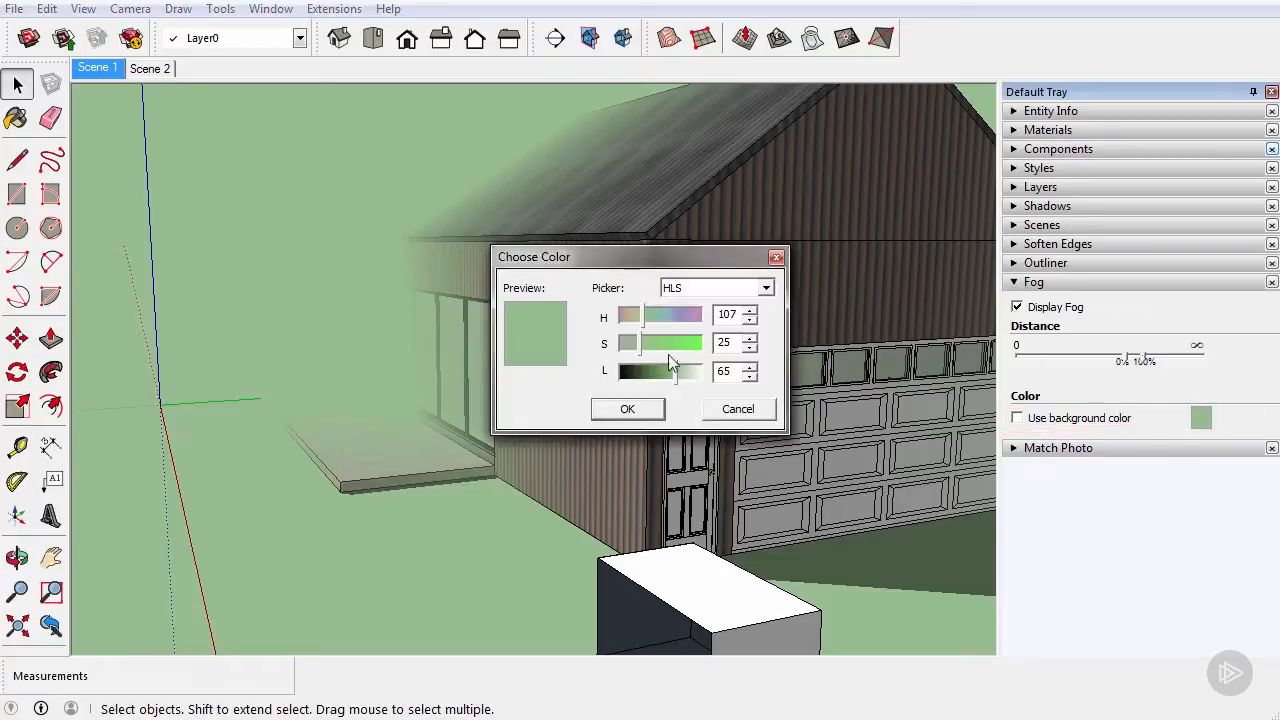
{"action": "left_click_drag", "start_coordinate": [640, 345], "coordinate": [617, 349]}
{"action": "left_click_drag", "start_coordinate": [687, 371], "coordinate": [714, 372]}
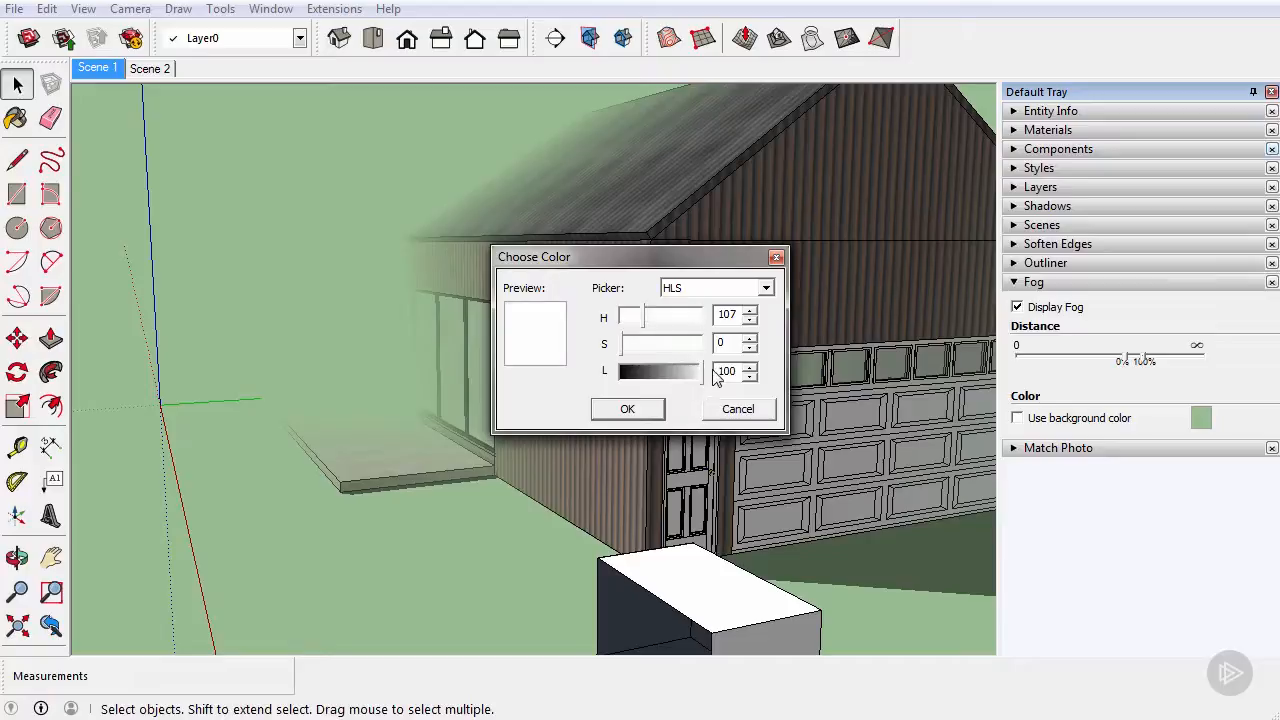
{"action": "left_click", "coordinate": [638, 408]}
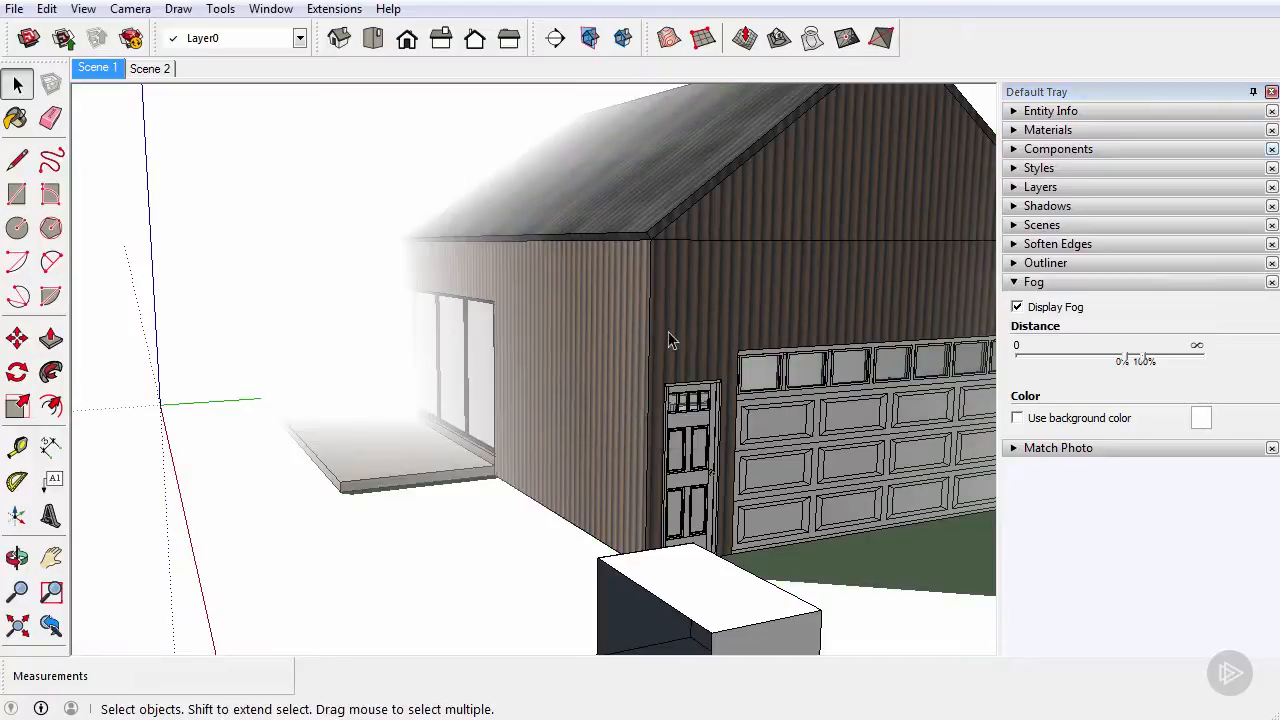
Step: Examine the white fog on the building from different angles and distances, including the glazed side and the garage front
{"action": "middle_click_drag", "start_coordinate": [618, 257], "coordinate": [524, 326]}
{"action": "scroll", "coordinate": [480, 273], "scroll_direction": "down", "scroll_amount": 2}
{"action": "scroll", "coordinate": [480, 273], "scroll_direction": "up", "scroll_amount": 5}
{"action": "middle_click_drag", "start_coordinate": [480, 273], "coordinate": [514, 284]}
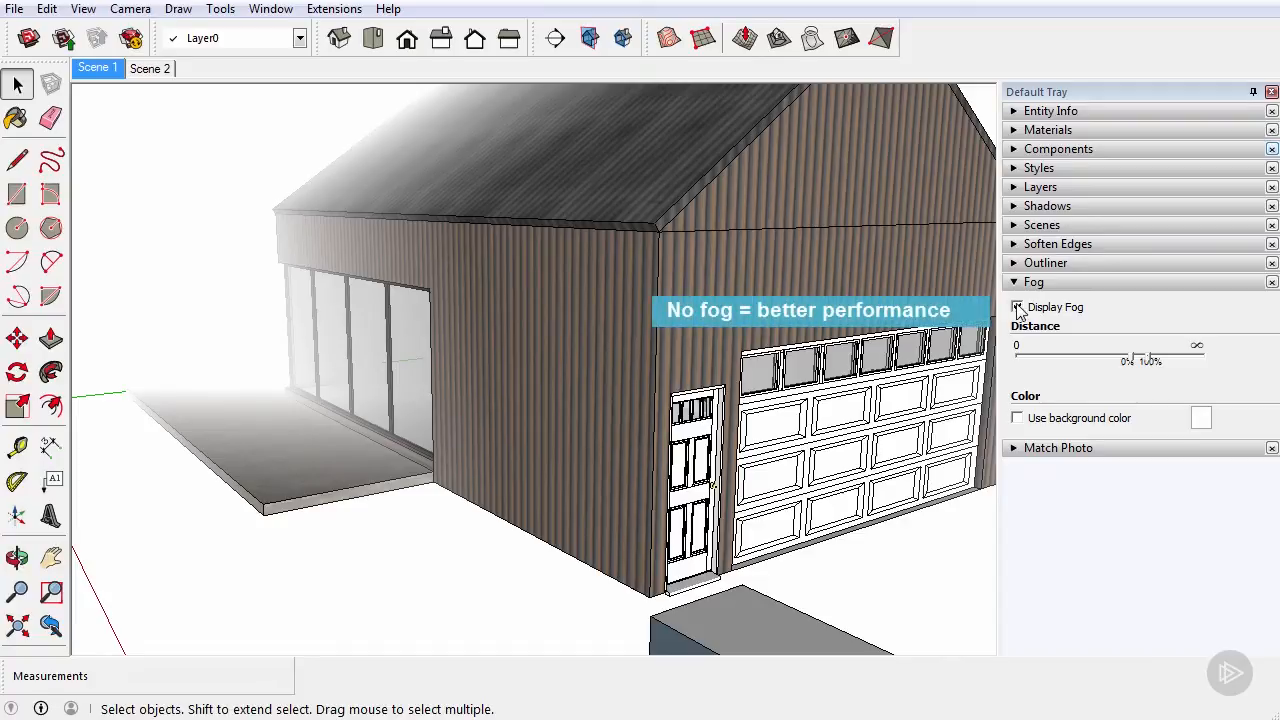
{"action": "middle_click_drag", "start_coordinate": [790, 284], "coordinate": [715, 309]}
{"action": "scroll", "coordinate": [630, 282], "scroll_direction": "down", "scroll_amount": 3}
{"action": "scroll", "coordinate": [630, 282], "scroll_direction": "up", "scroll_amount": 2}
{"action": "scroll", "coordinate": [715, 309], "scroll_direction": "down", "scroll_amount": 2}
{"action": "scroll", "coordinate": [715, 309], "scroll_direction": "up", "scroll_amount": 2}
{"action": "middle_click_drag", "start_coordinate": [650, 336], "coordinate": [618, 292]}
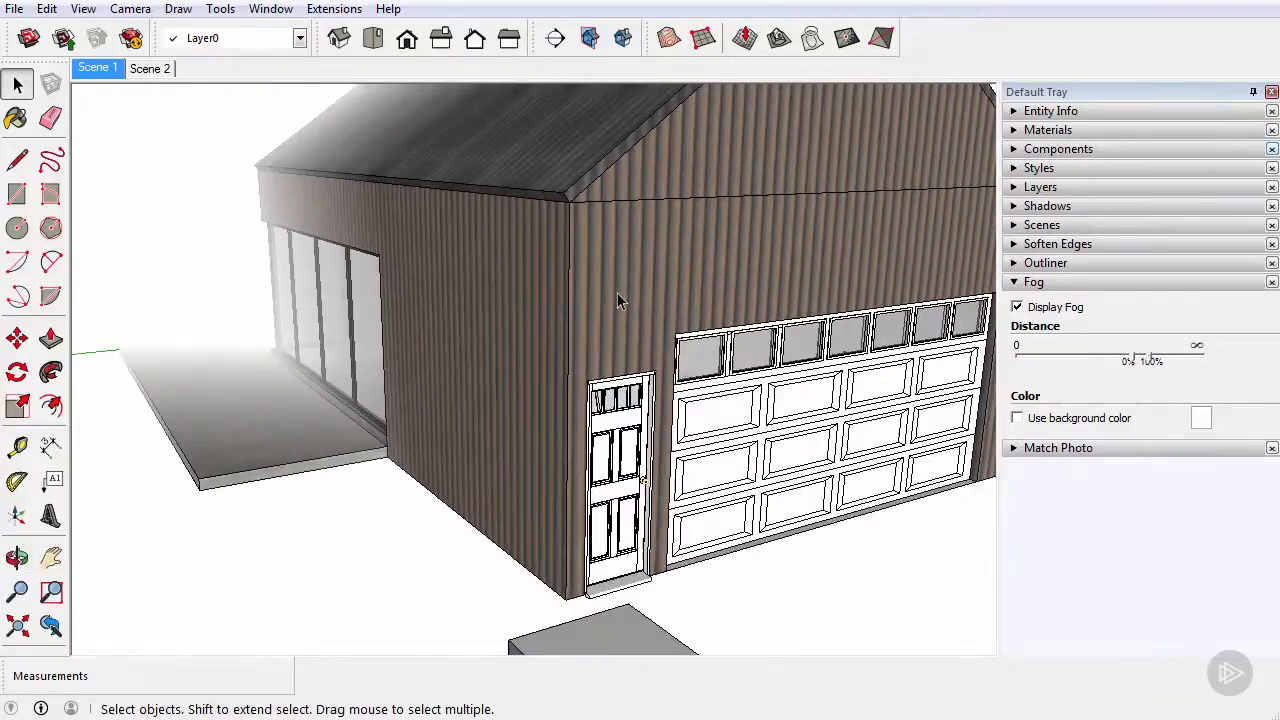
Step: Turn off the fog display for the model
{"action": "scroll", "coordinate": [616, 292], "scroll_direction": "up", "scroll_amount": 2}
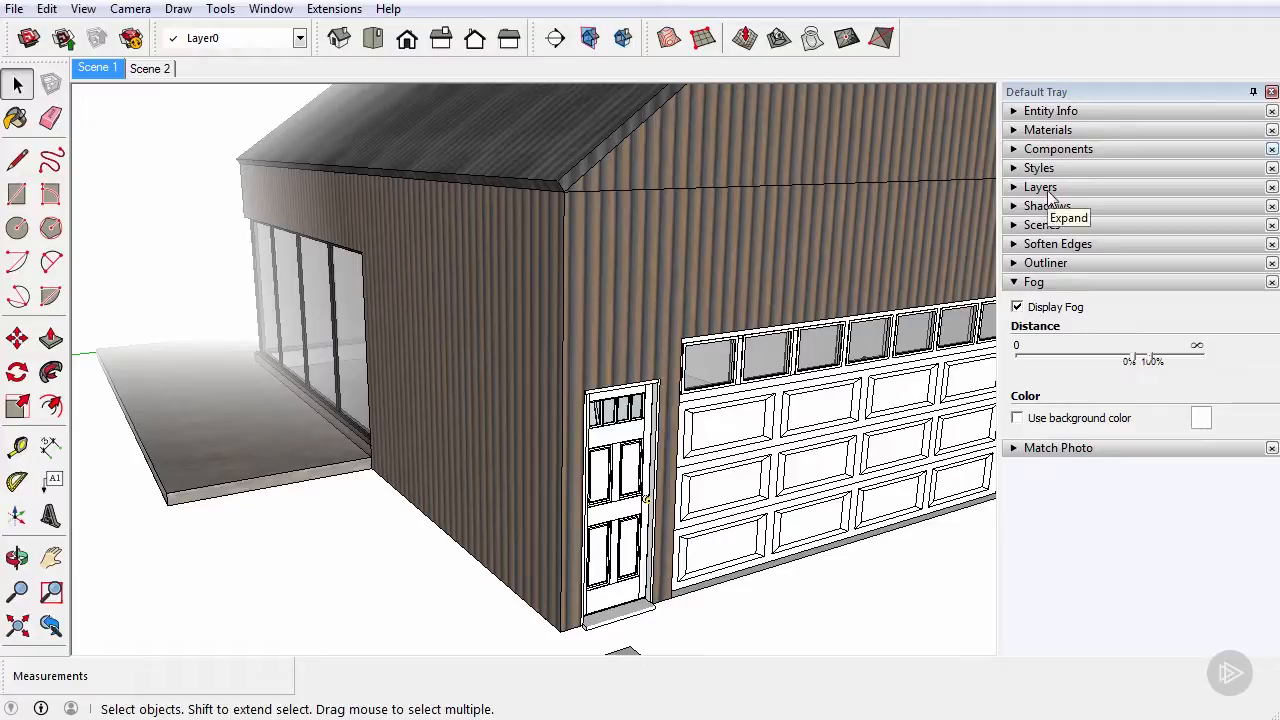
{"action": "left_click", "coordinate": [1040, 308]}
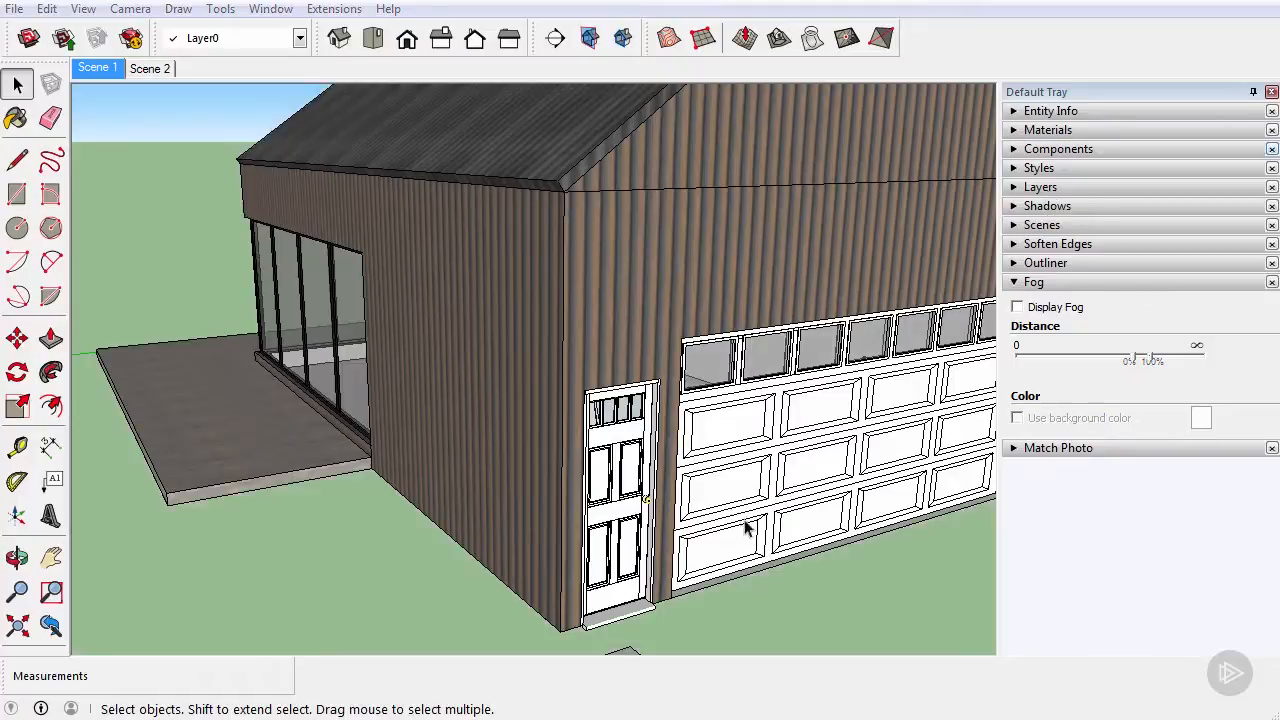